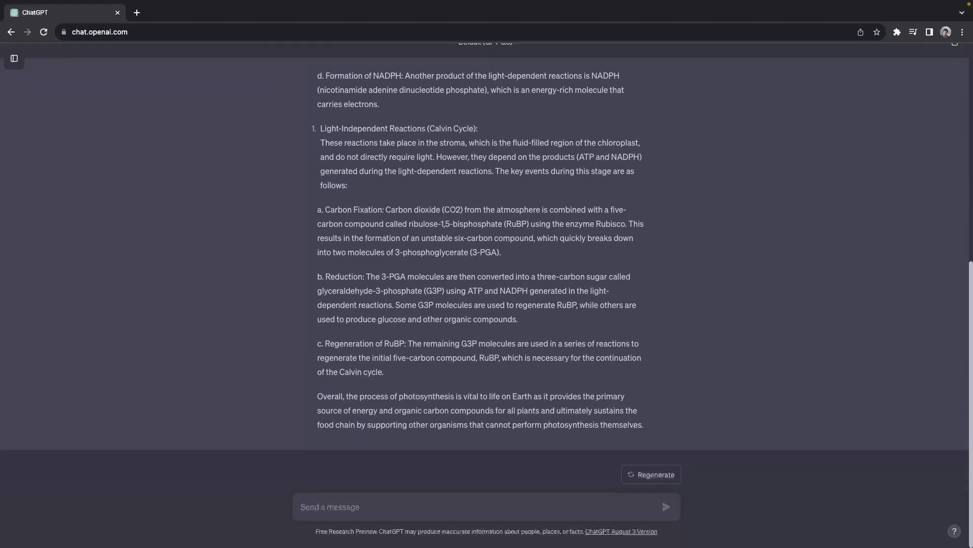
scroll(470, 219, "up", 1)
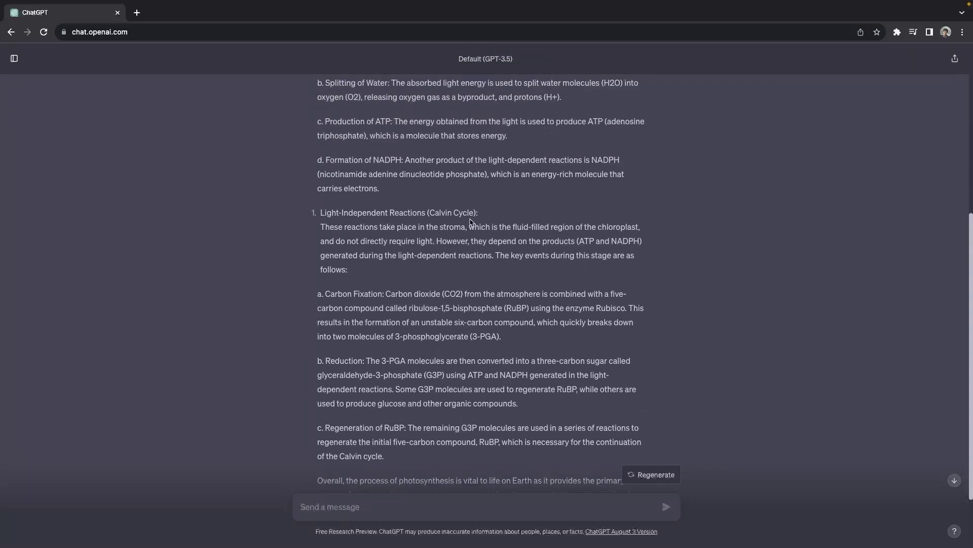
scroll(470, 219, "up", 1)
scroll(470, 220, "up", 1)
scroll(470, 221, "up", 1)
scroll(471, 221, "up", 2)
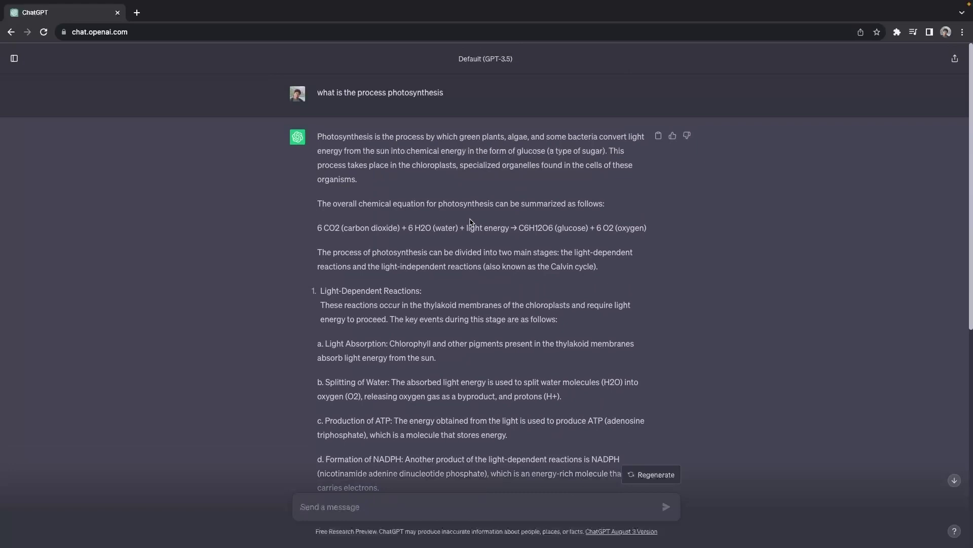
scroll(470, 221, "down", 3)
scroll(470, 221, "down", 2)
scroll(470, 221, "down", 3)
scroll(470, 220, "down", 1)
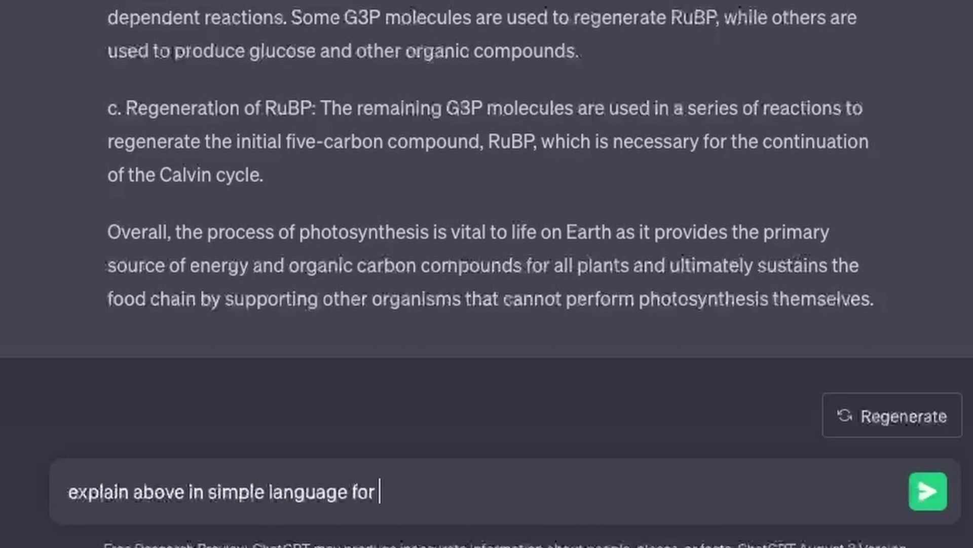
type("nt")
Send the follow-up asking for a simpler, student-friendly explanation of photosynthesis
key("Return")
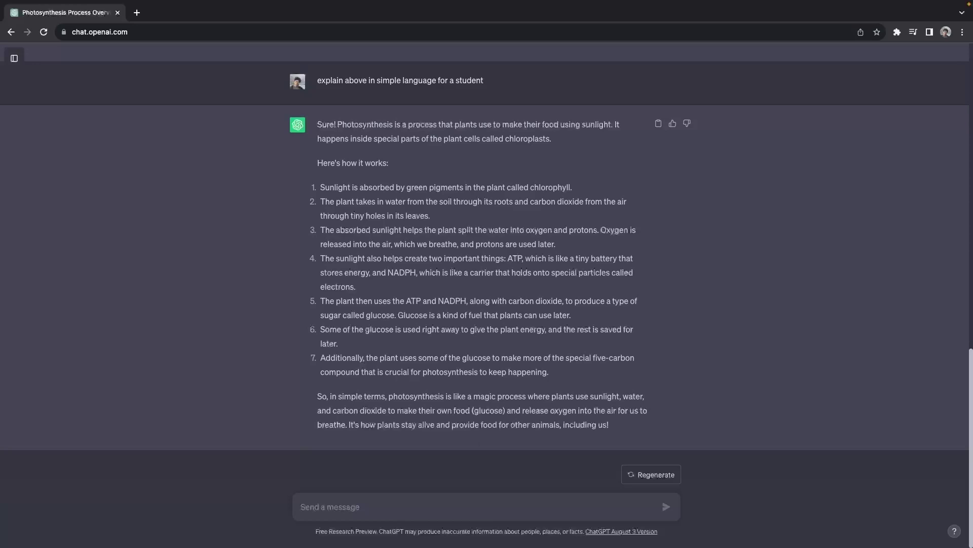
type("w")
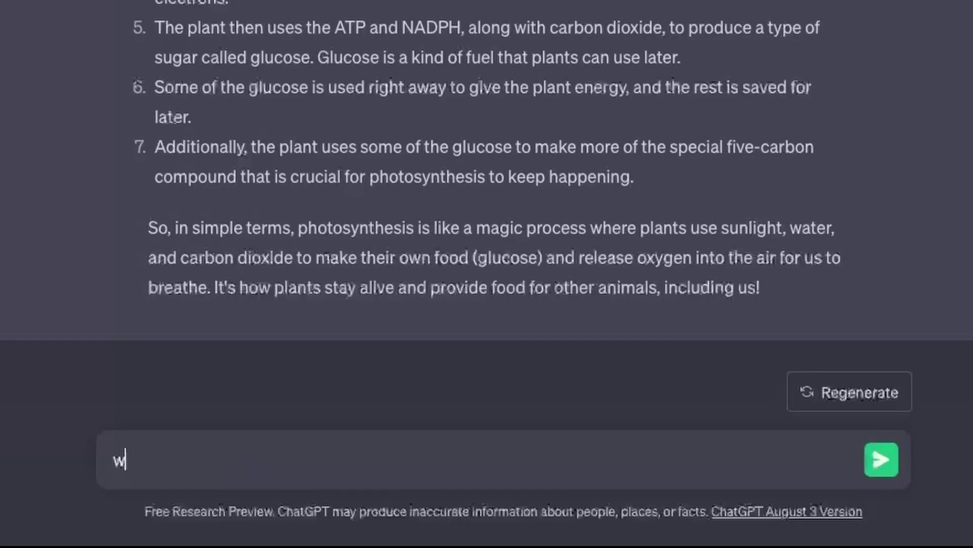
Send 'i am a student, help me understand algebra' after fixing its typos
key("BackSpace")
type("i am a")
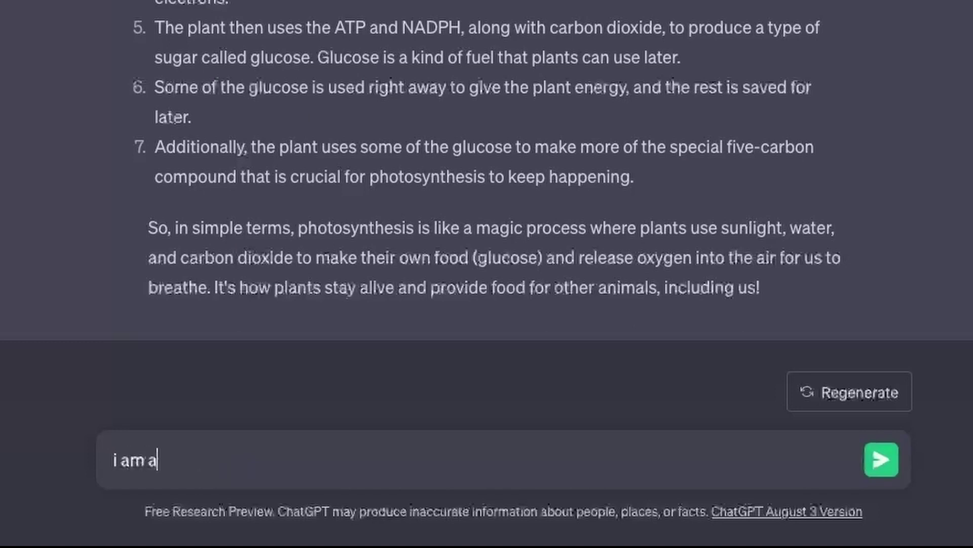
type(" student")
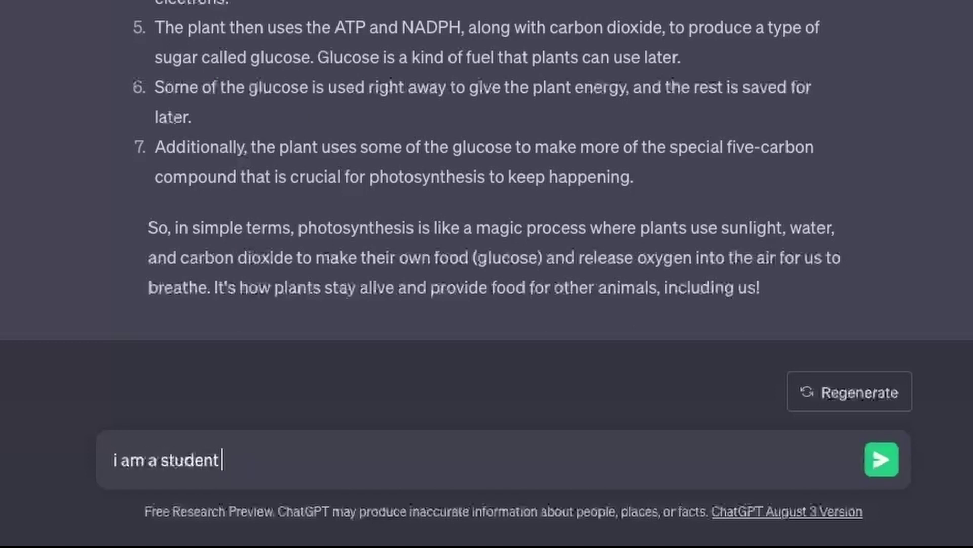
type(", help me un")
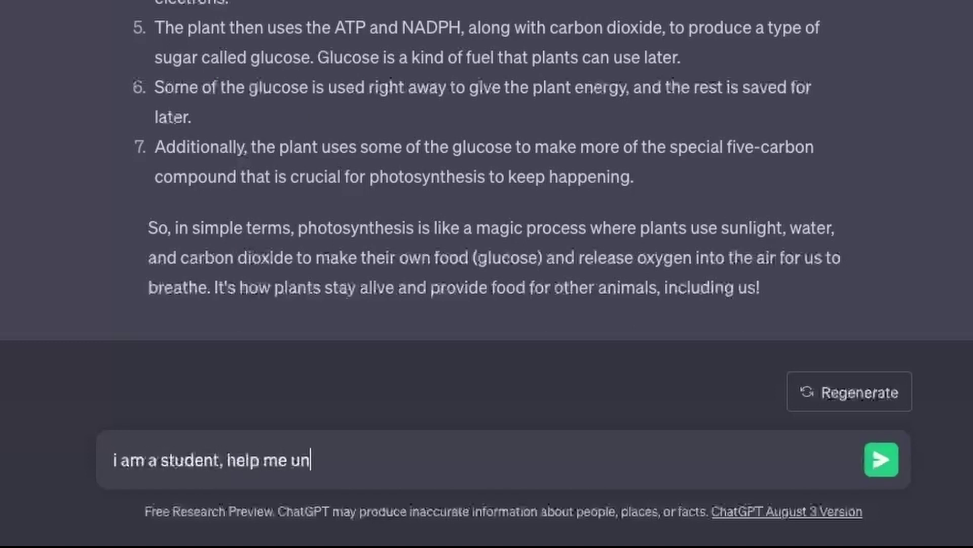
type("derstand al")
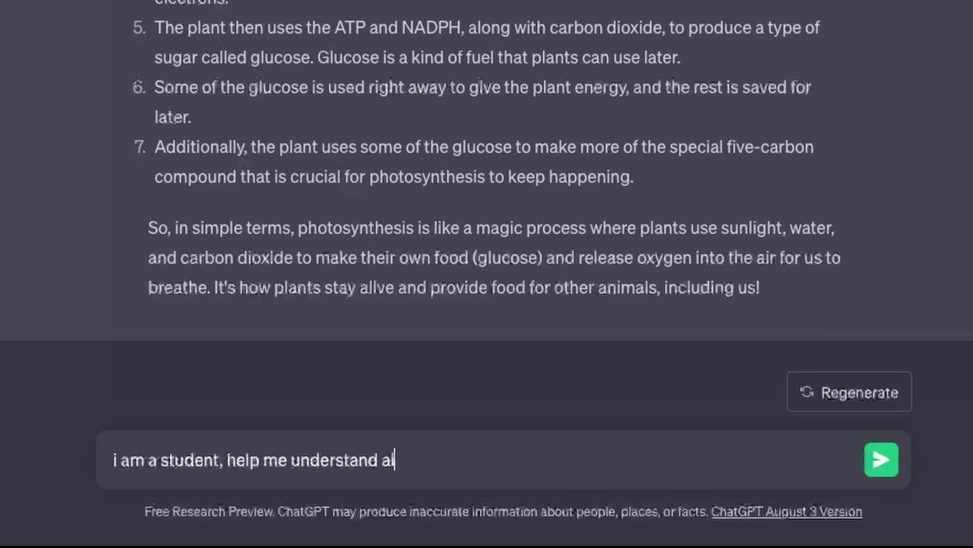
type("ebra")
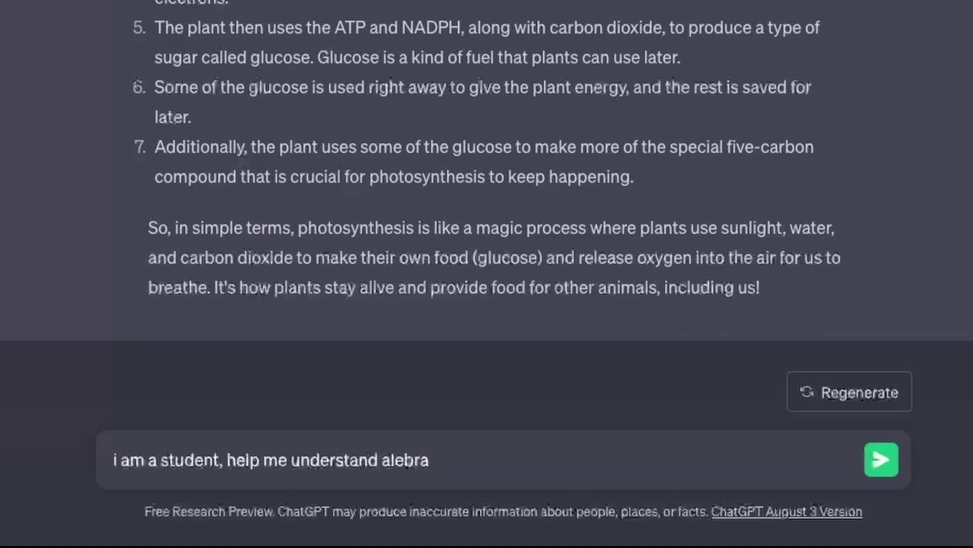
key("BackSpace")
key("BackSpace")
key("BackSpace")
type("gebra")
key("Return")
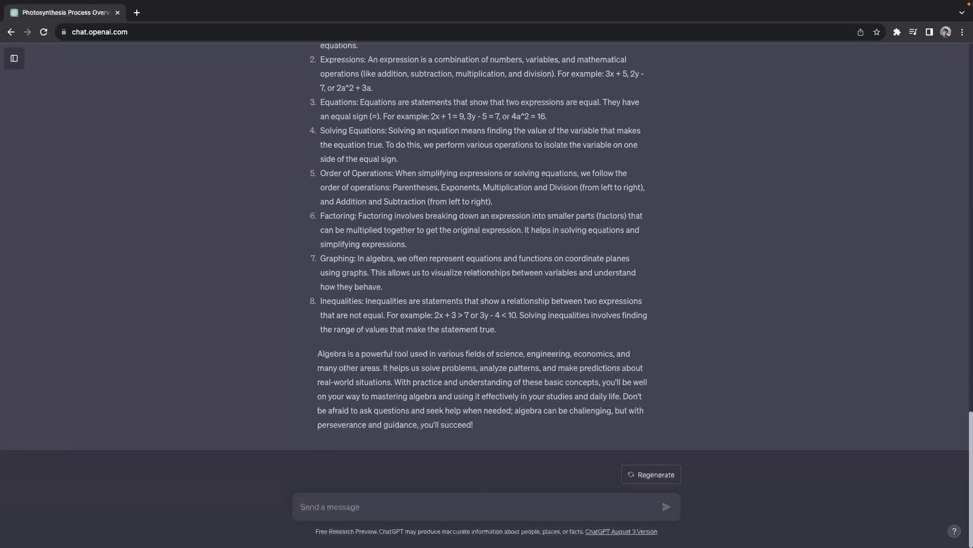
type("g")
type("ive me one exp")
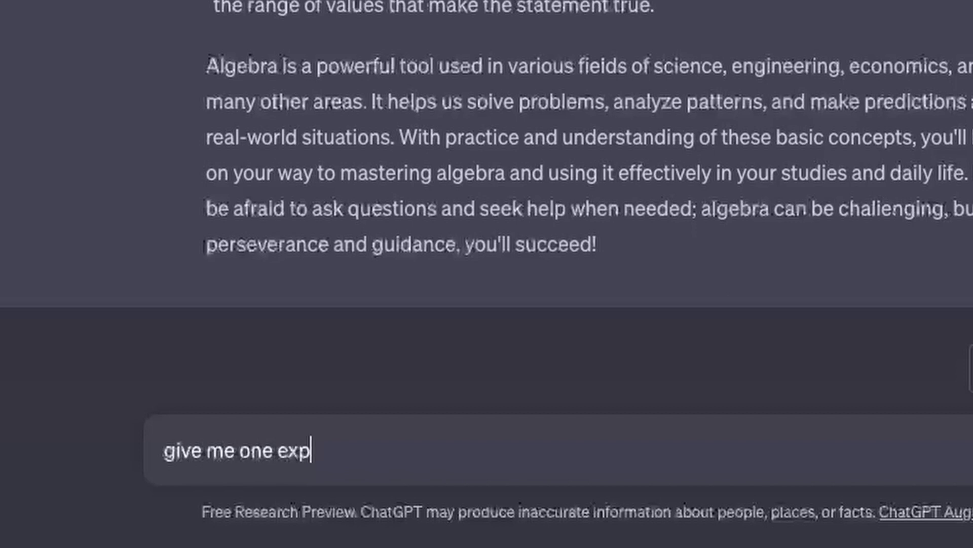
Send 'give me one example of linear regression' after correcting a typo
key("BackSpace")
type("ample of")
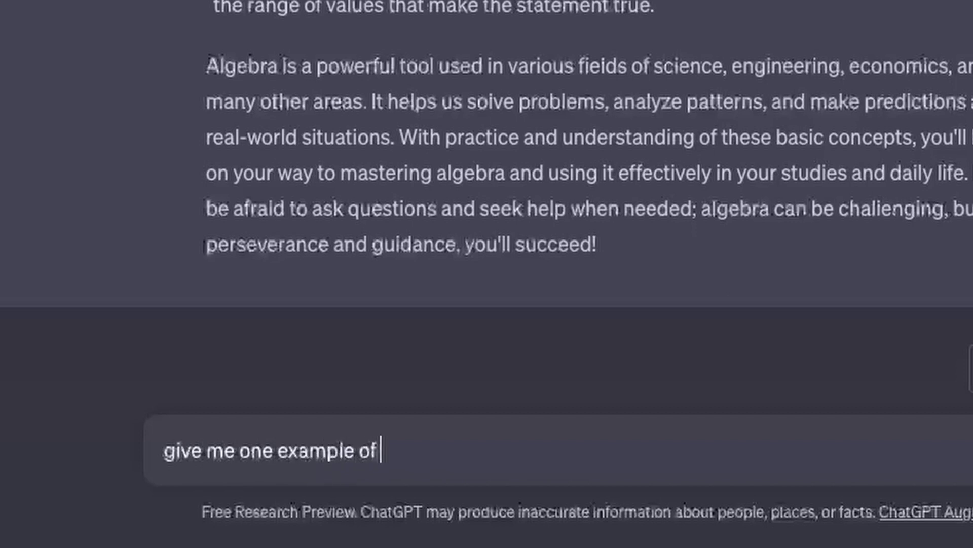
type(" linear reg")
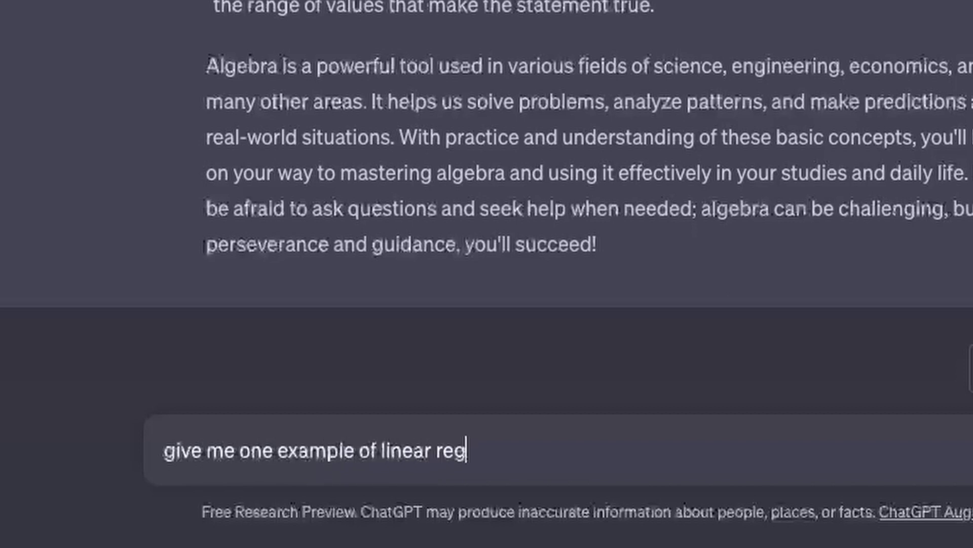
type("ression")
key("Return")
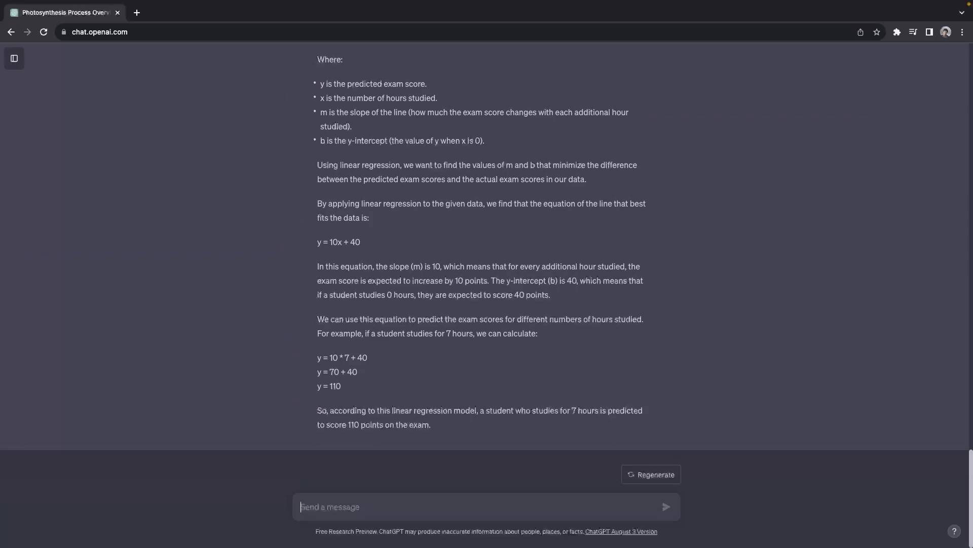
scroll(579, 311, "up", 2)
scroll(580, 311, "up", 3)
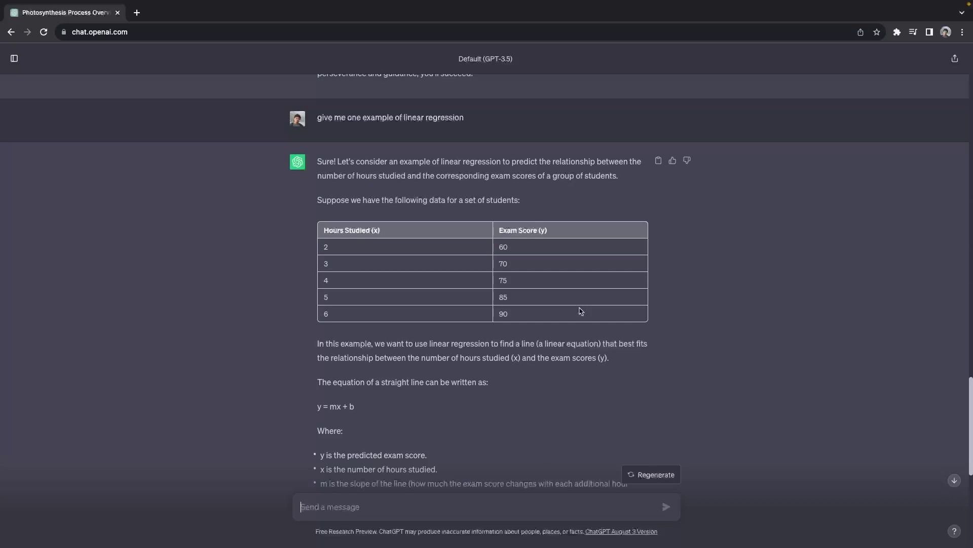
type("i am")
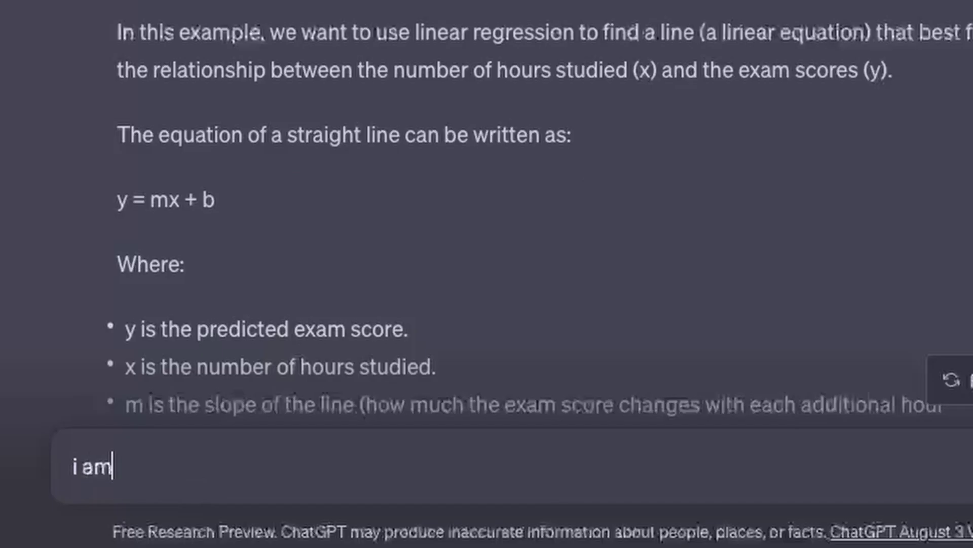
type(" de")
Send 'i am a developer and need to write a python code for above example'
key("BackSpace")
key("BackSpace")
type("a de")
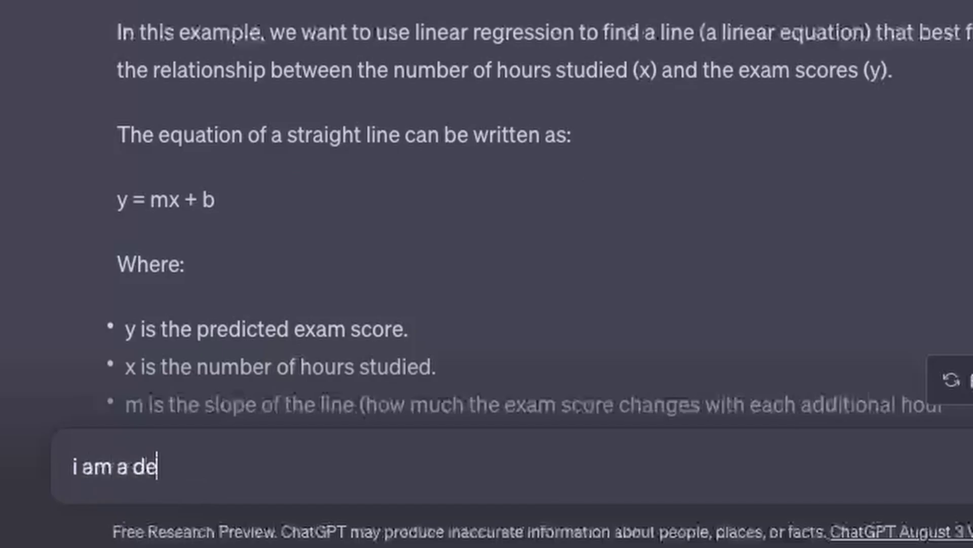
type("veloper and nee")
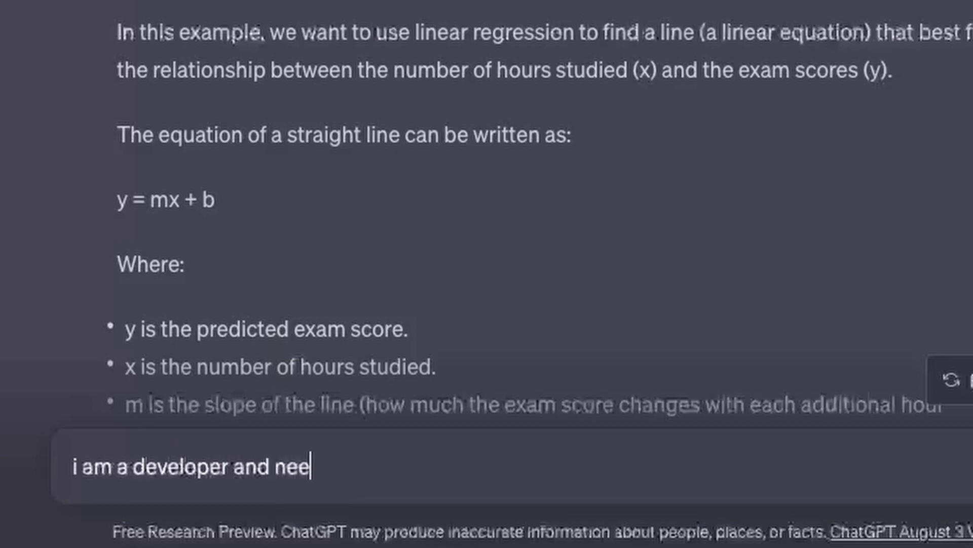
type("x to")
key("BackSpace")
key("BackSpace")
key("BackSpace")
key("BackSpace")
type("d to")
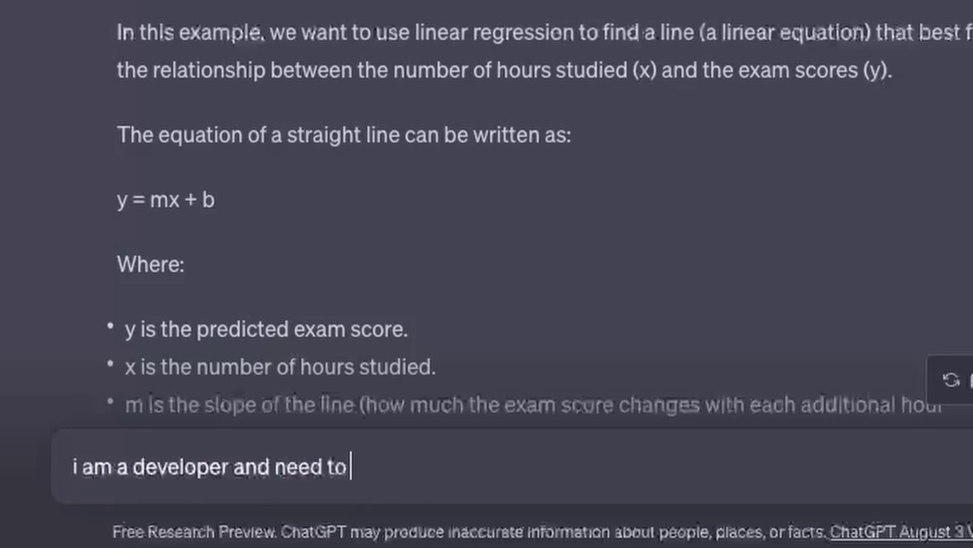
type(" write a python")
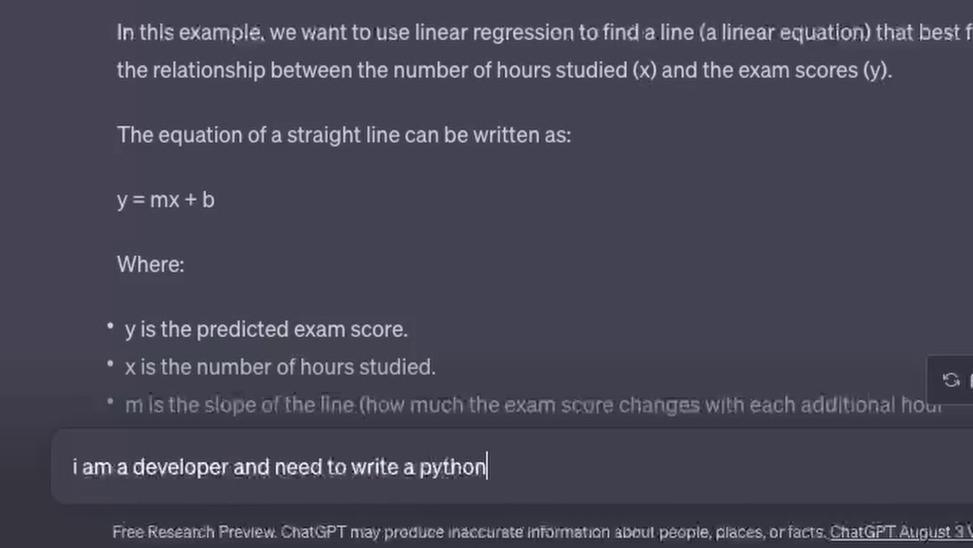
type(" code for abo")
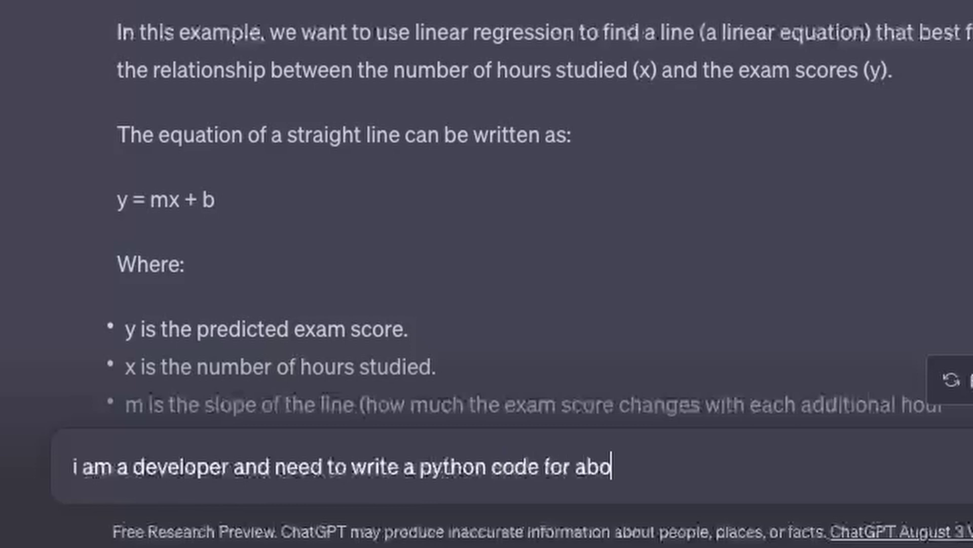
type("ve example")
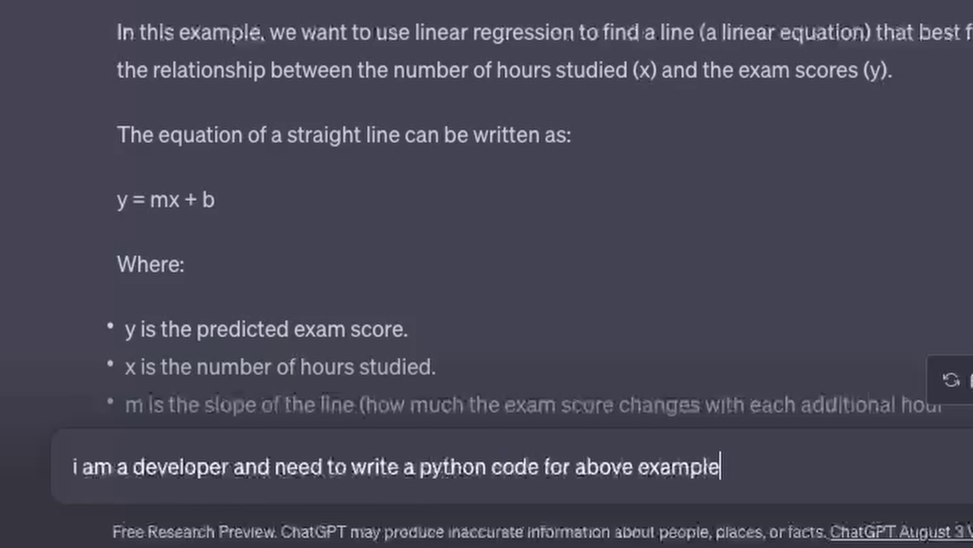
key("Return")
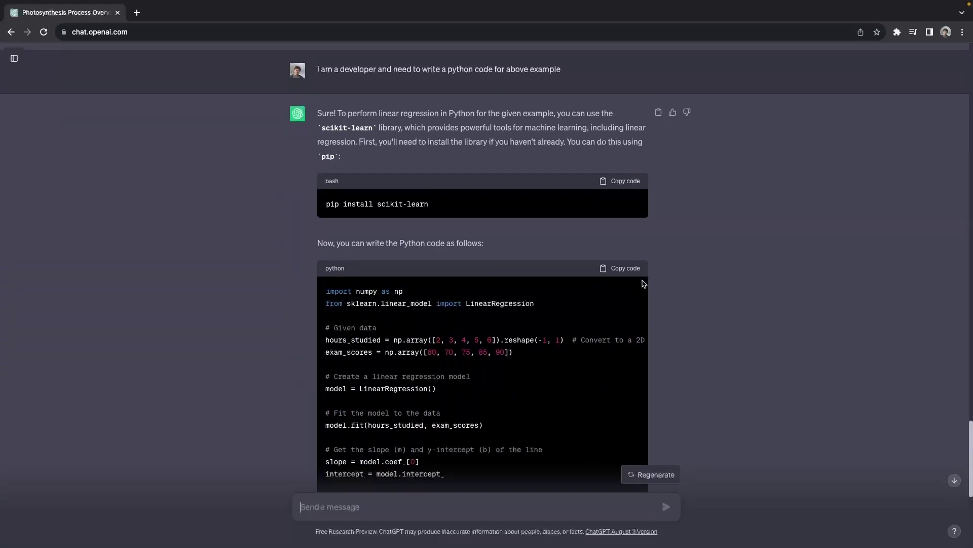
scroll(643, 284, "down", 1)
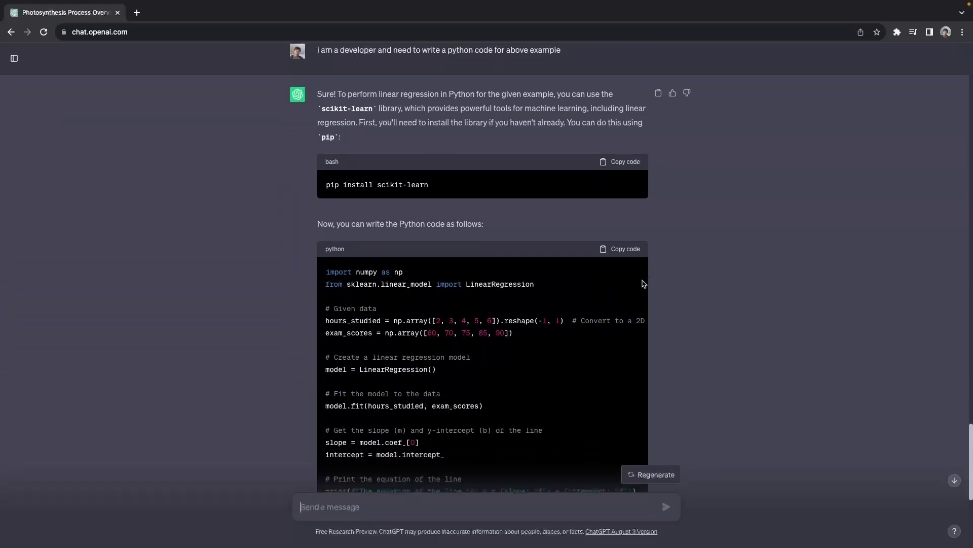
scroll(642, 284, "down", 3)
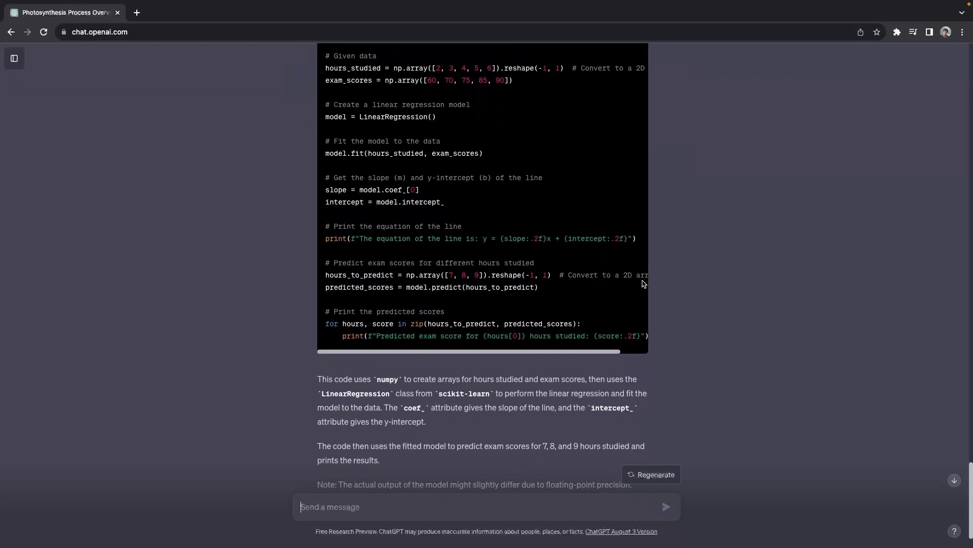
scroll(643, 284, "down", 1)
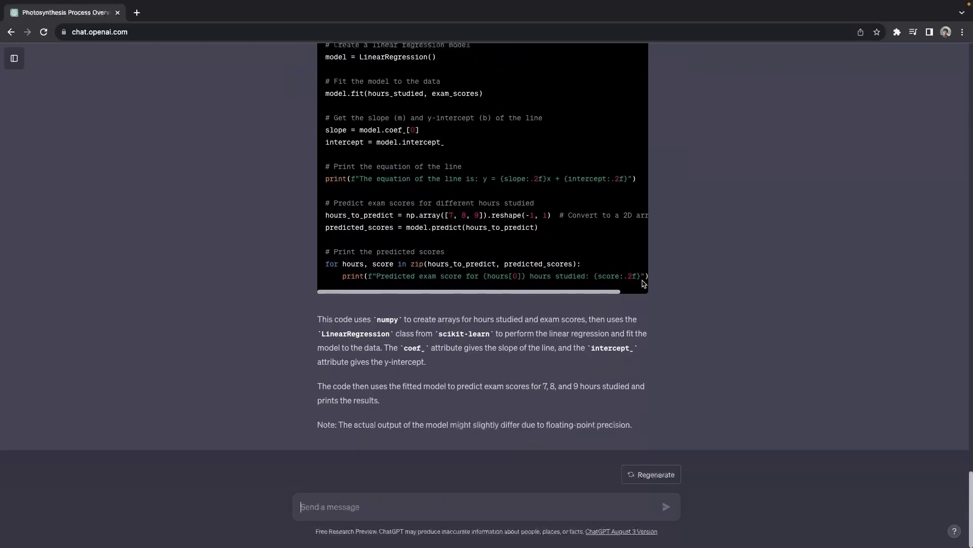
type("i")
type(" need ab")
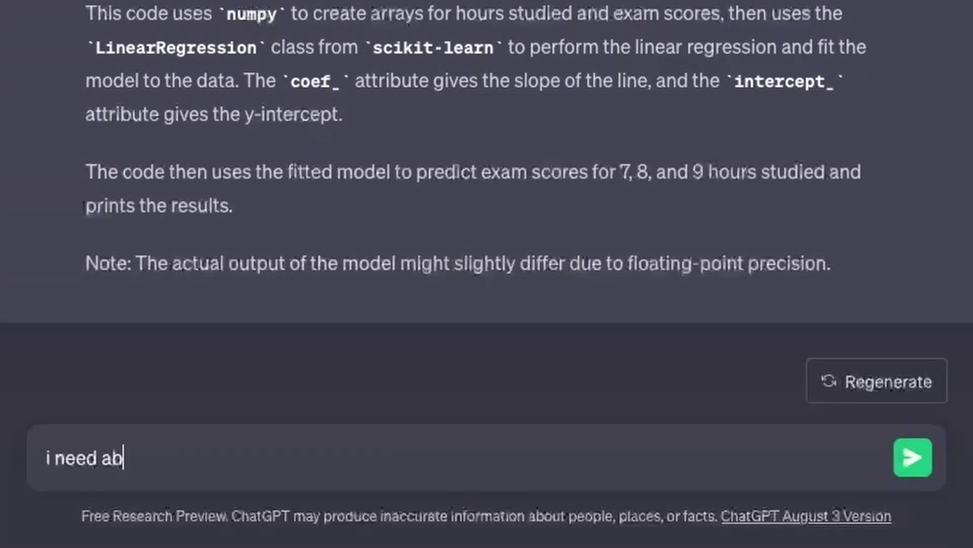
type("ove code in java")
Send 'i need above code in java'
key("Return")
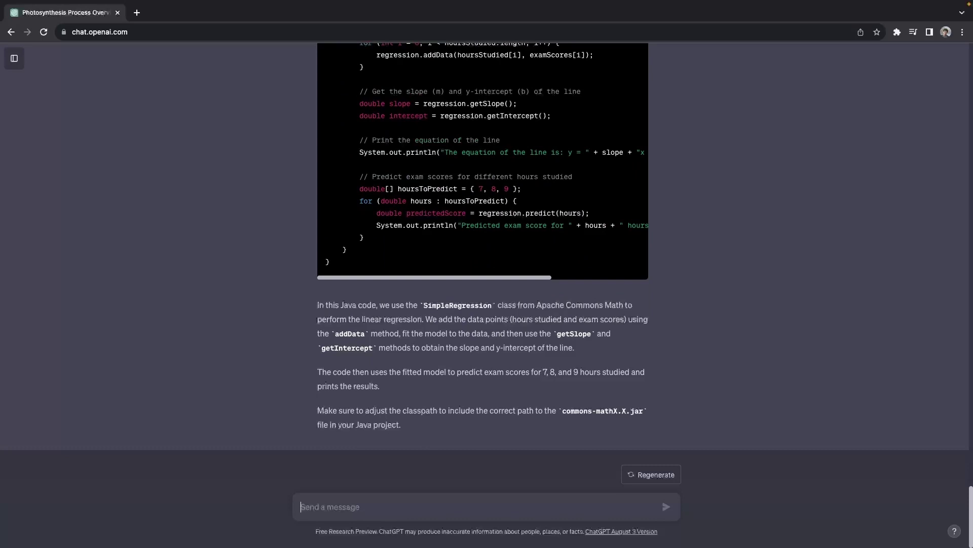
type("crea")
type("te")
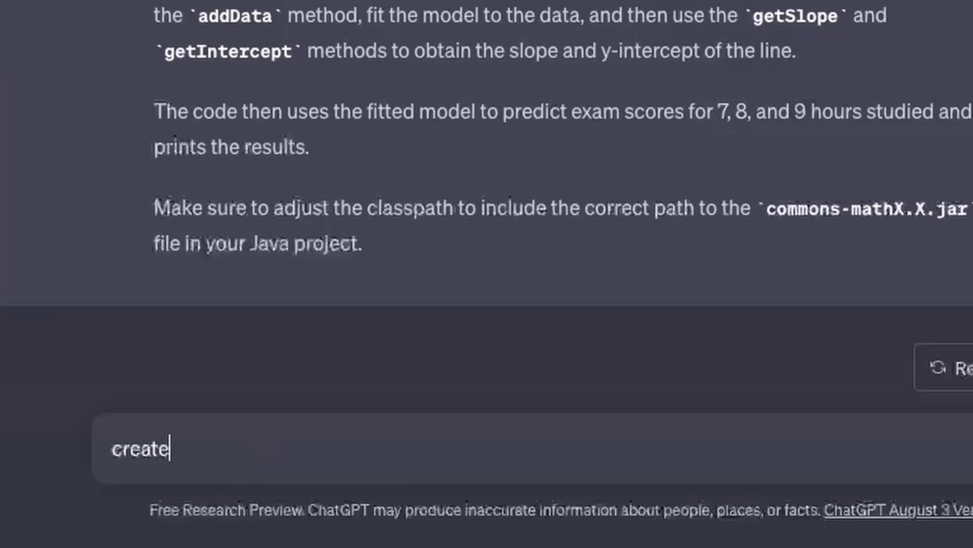
type(" unit test script")
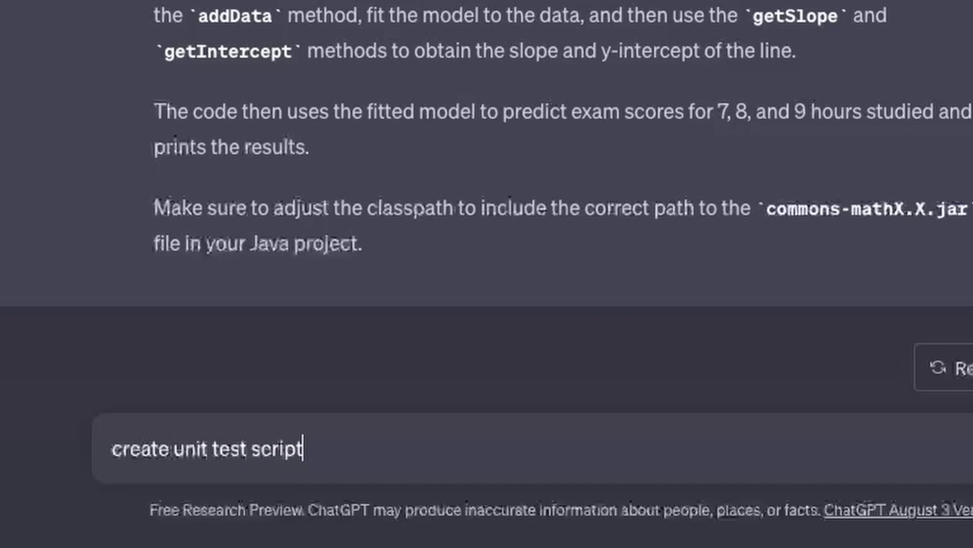
type("s tor abvo")
Send 'create unit test scripts for above', fixing the misspelled 'above'
key("BackSpace")
key("BackSpace")
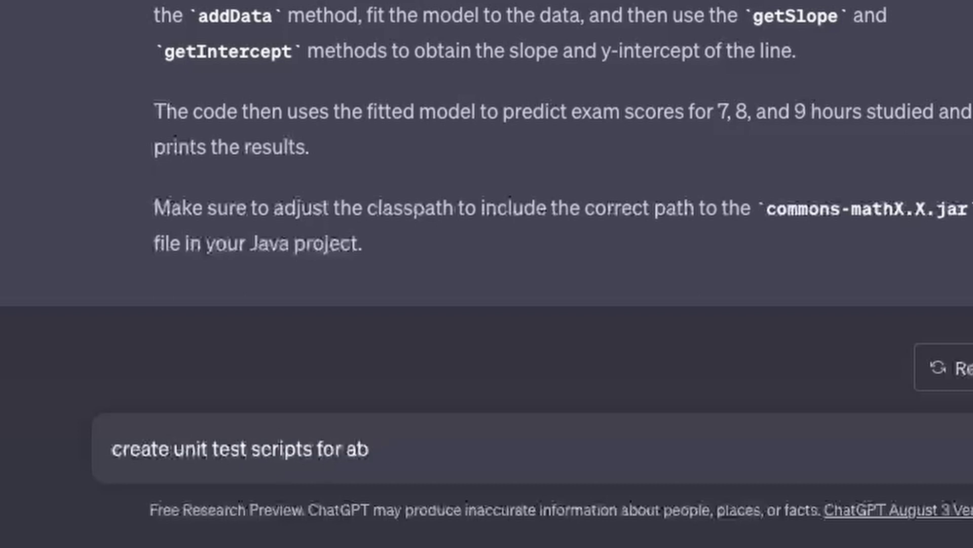
type("ove")
key("Return")
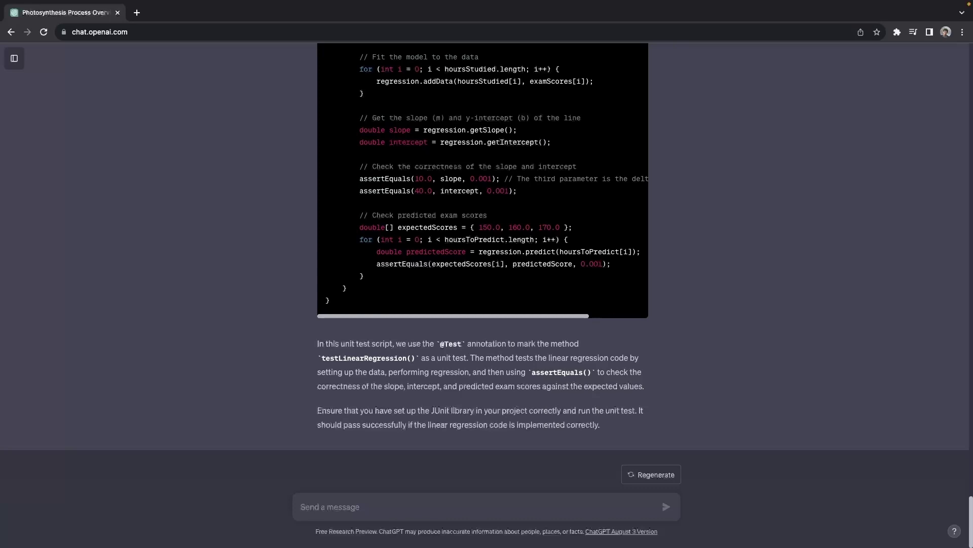
type("c")
type("reate an archite")
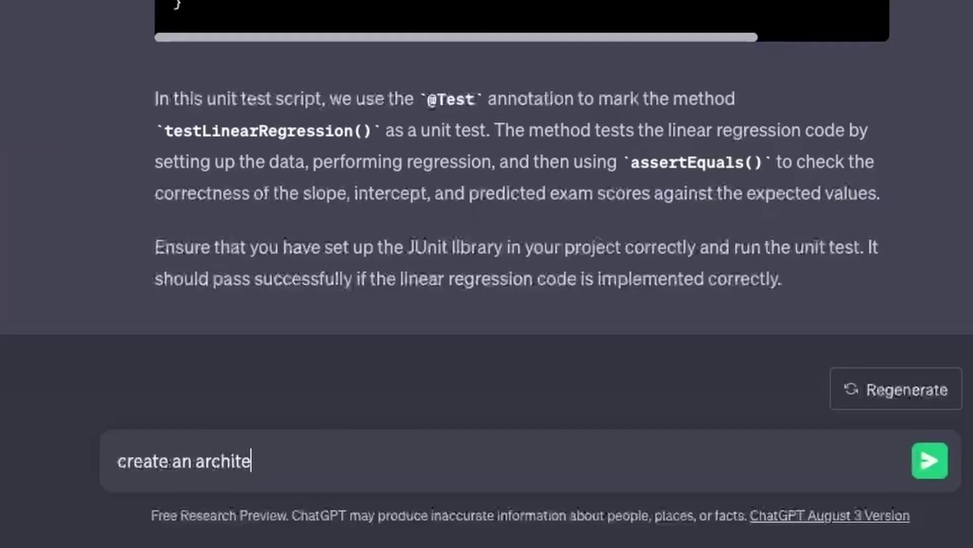
type("cture di")
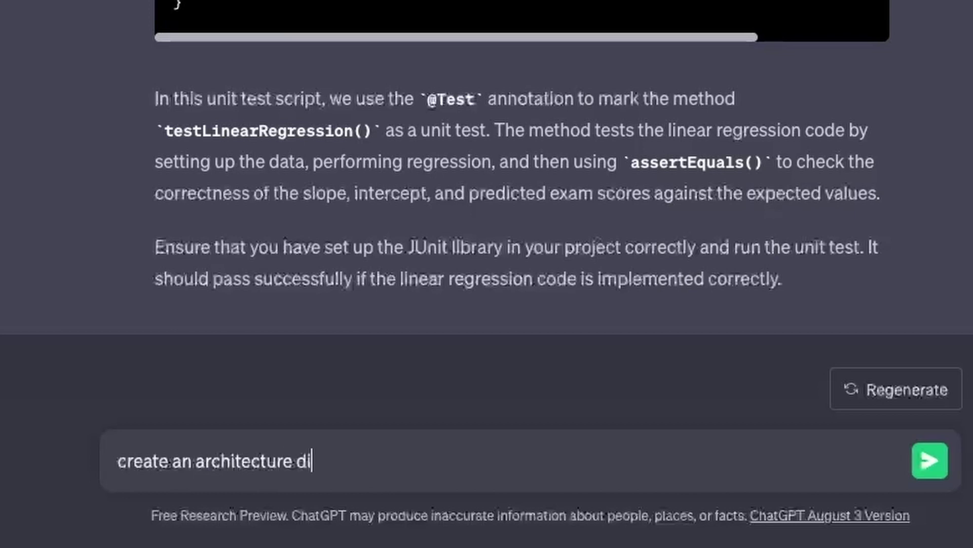
type("agram for my")
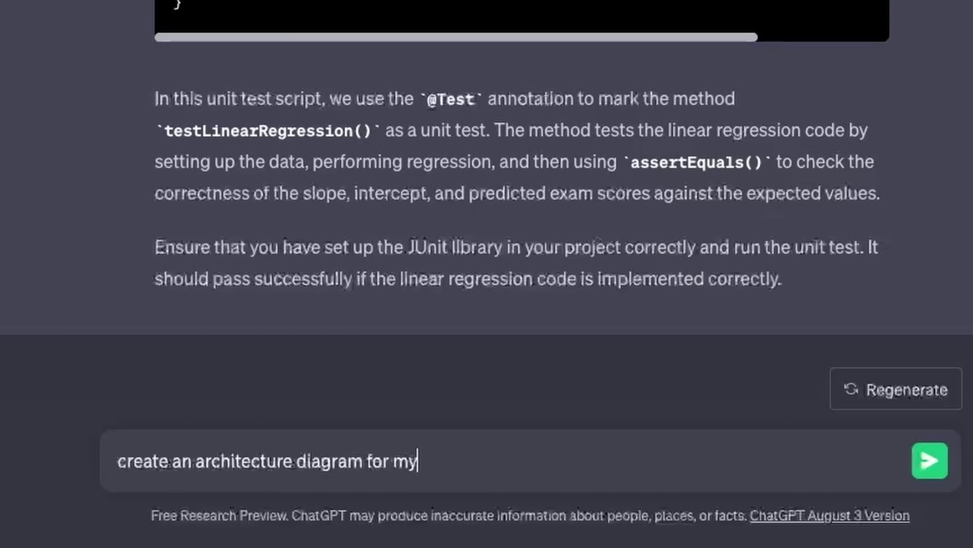
type(" mobile application")
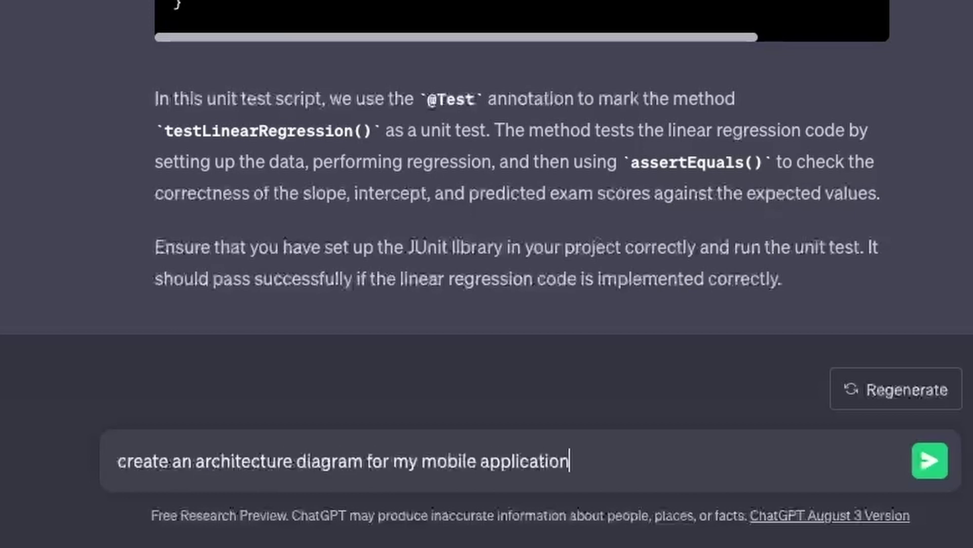
type(" that will b")
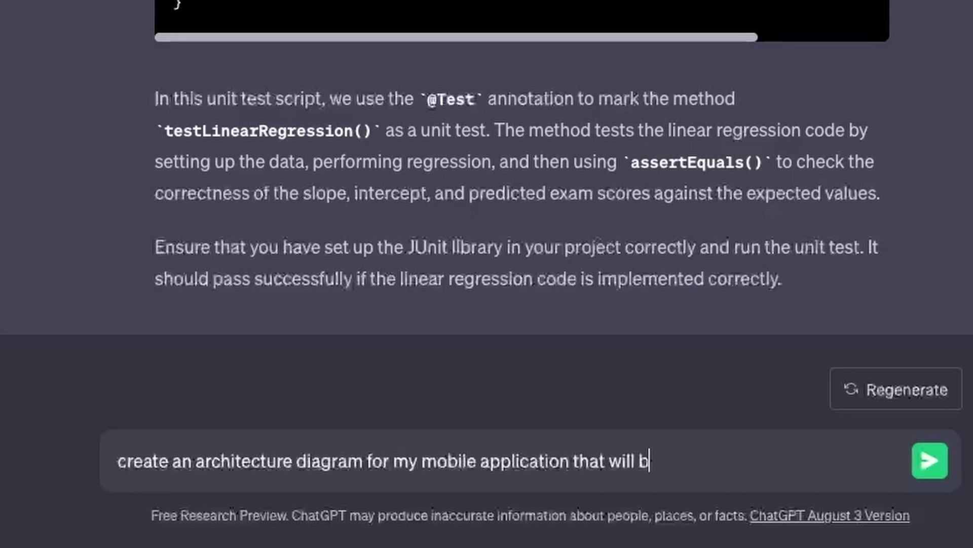
type("e hosted on azur")
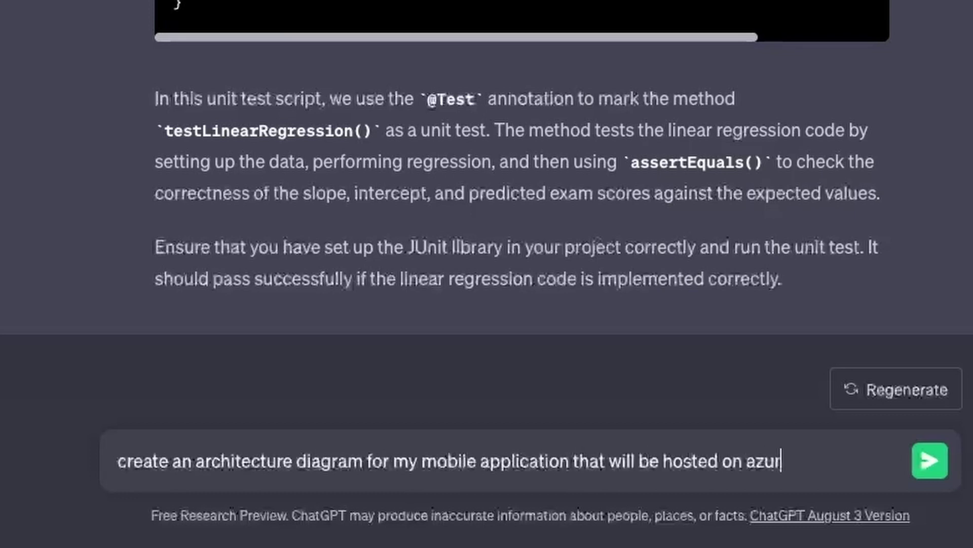
type("e")
Send the prompt requesting an architecture diagram for an Azure-hosted mobile app
key("Return")
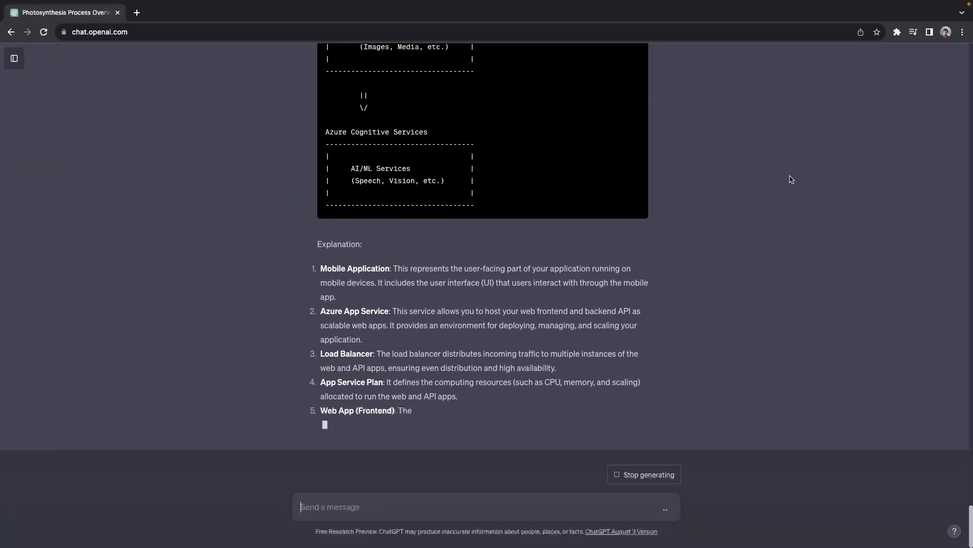
scroll(788, 180, "up", 2)
scroll(790, 179, "up", 2)
scroll(790, 179, "up", 1)
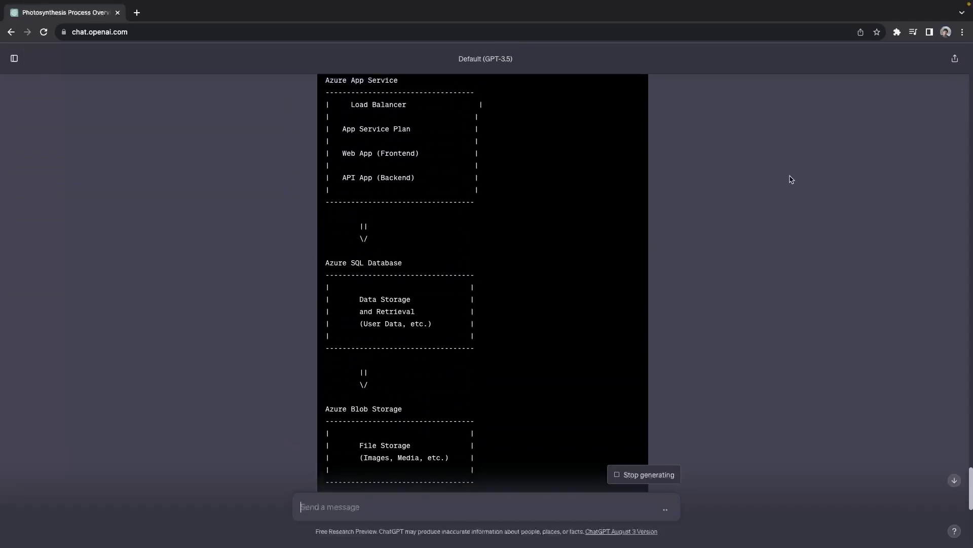
scroll(790, 179, "up", 2)
scroll(790, 179, "up", 1)
scroll(790, 178, "up", 1)
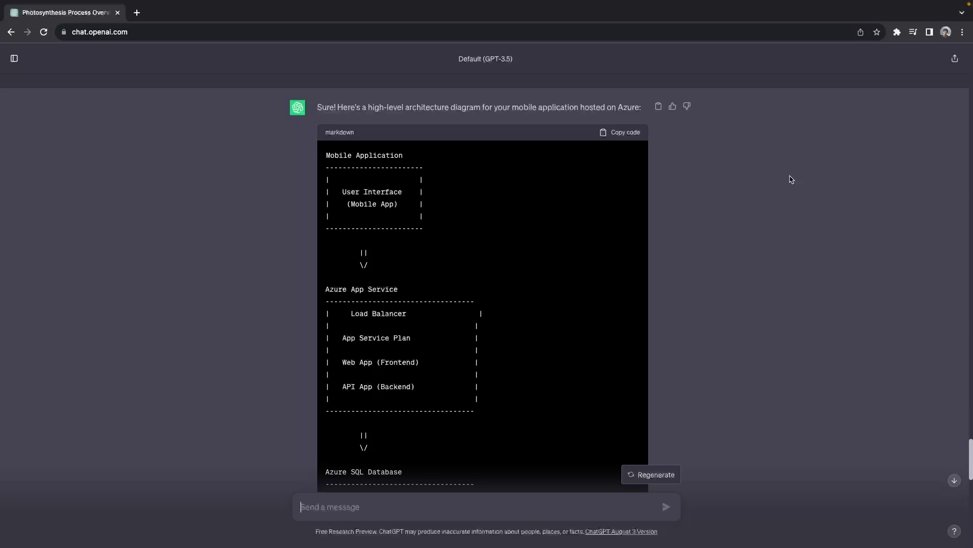
scroll(790, 179, "down", 3)
scroll(790, 179, "down", 10)
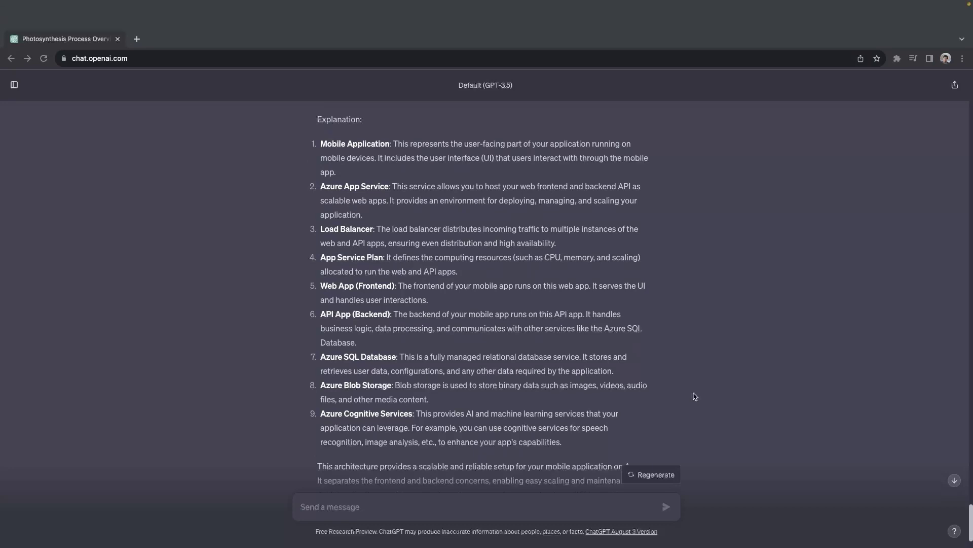
Write 'convert the above architecture for GCP platform', fixing typos in 'above' and 'for'
left_click(452, 511)
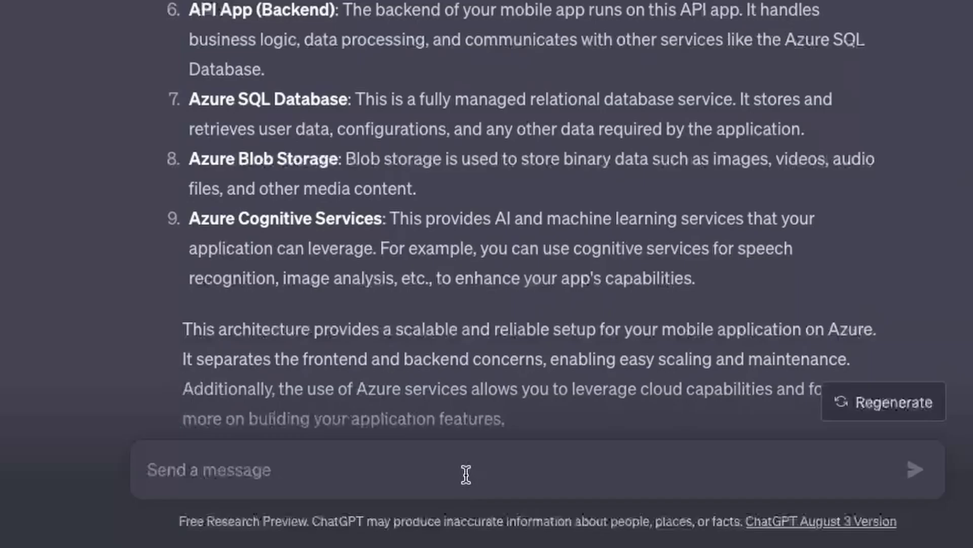
type("con")
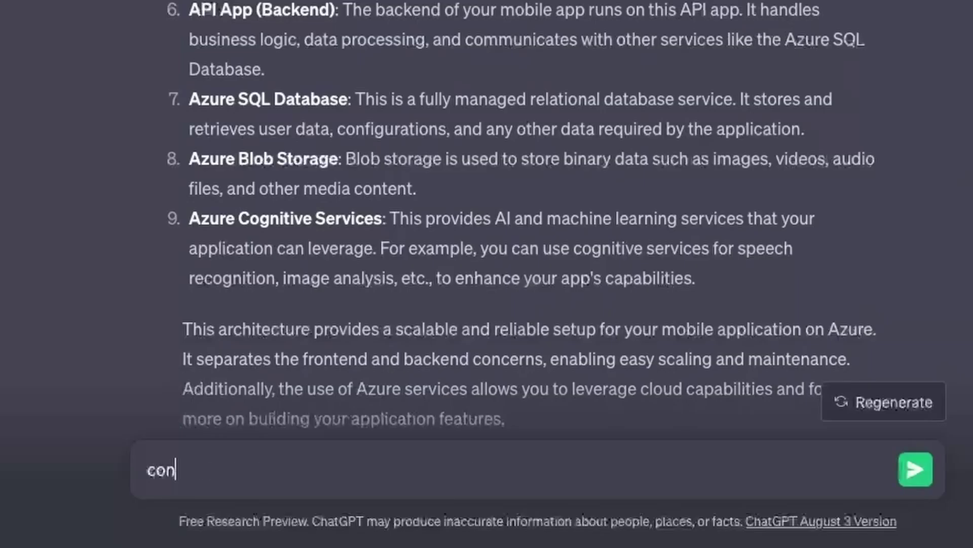
type("vert the avove")
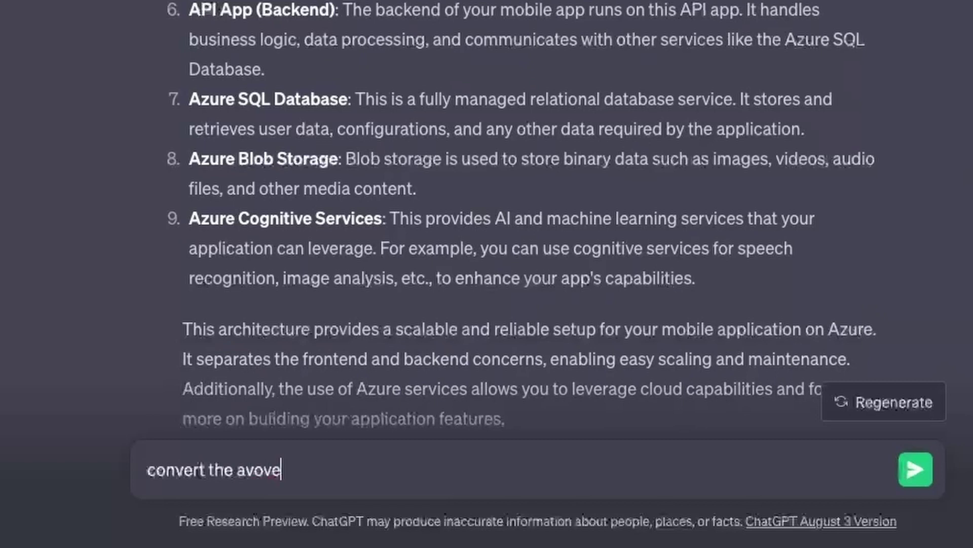
key("BackSpace")
key("BackSpace")
key("BackSpace")
key("BackSpace")
type("bo")
key("BackSpace")
key("BackSpace")
type("bo")
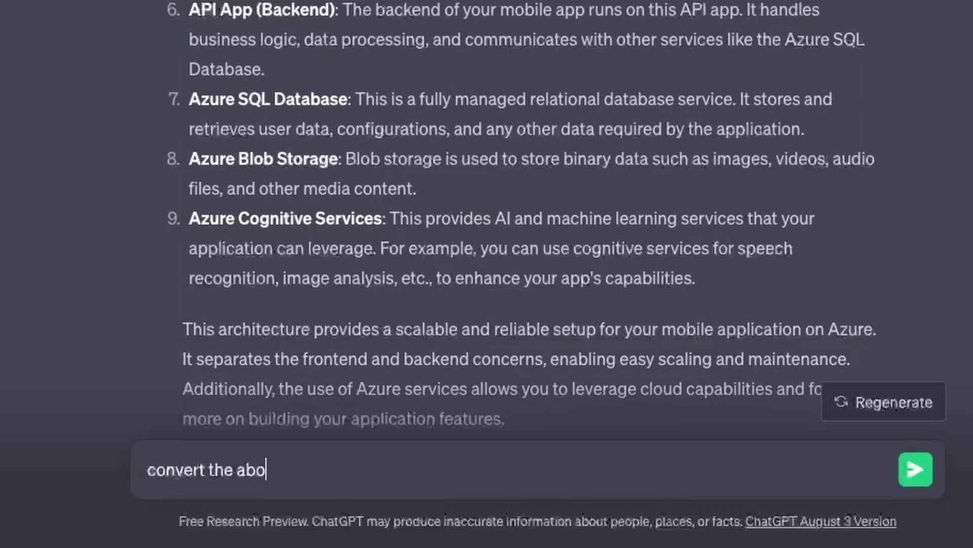
type("ve architecture")
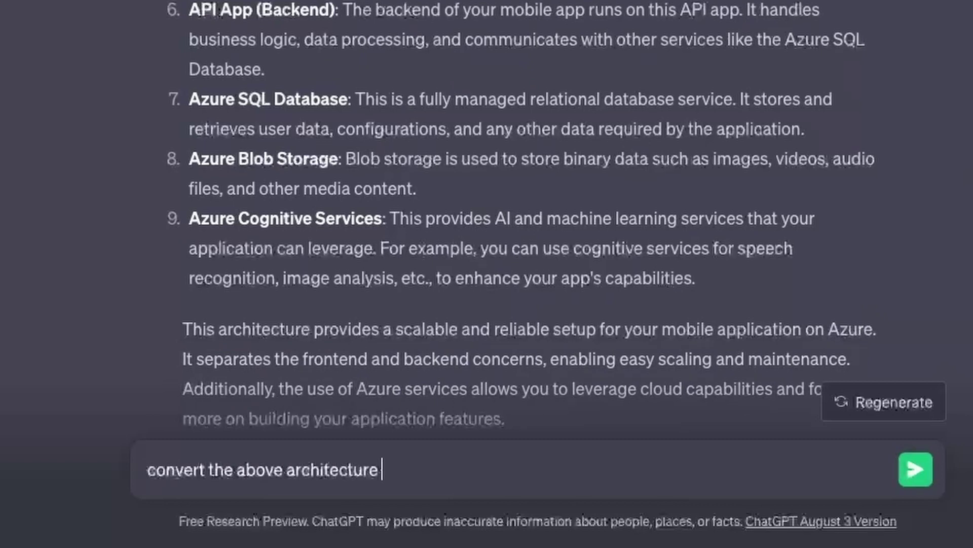
type(" for")
key("BackSpace")
key("BackSpace")
key("BackSpace")
key("BackSpace")
type("for GCP pl")
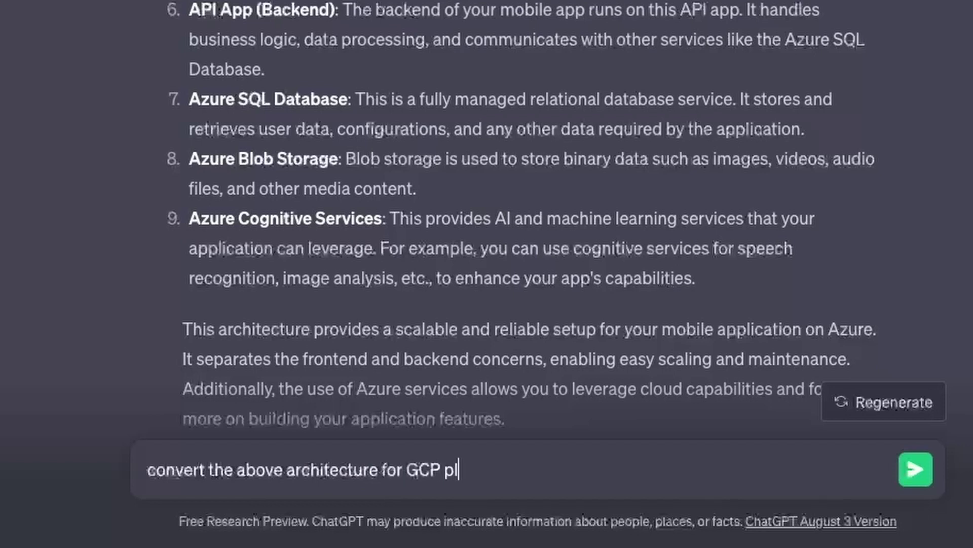
type("atfo")
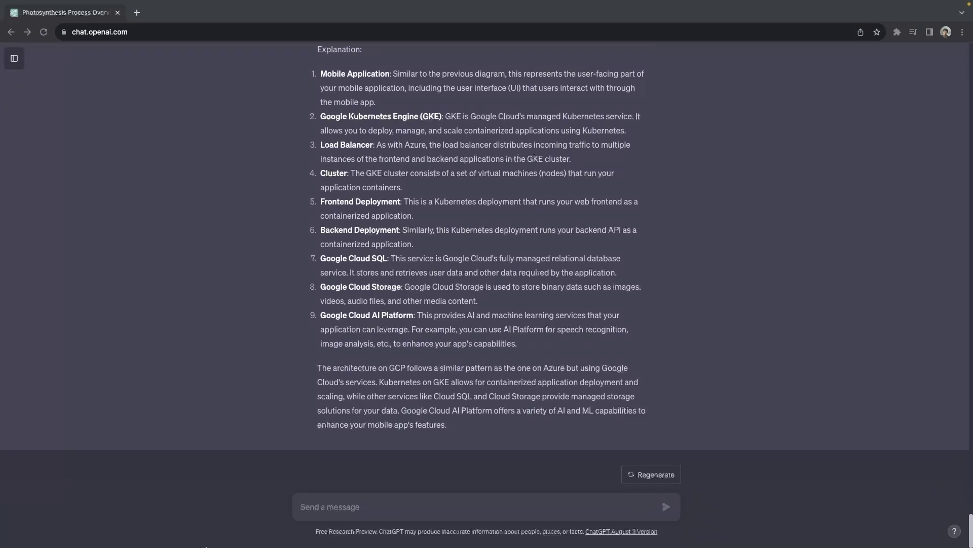
Send the prompt asking for a compelling software developer cover letter
left_click(386, 505)
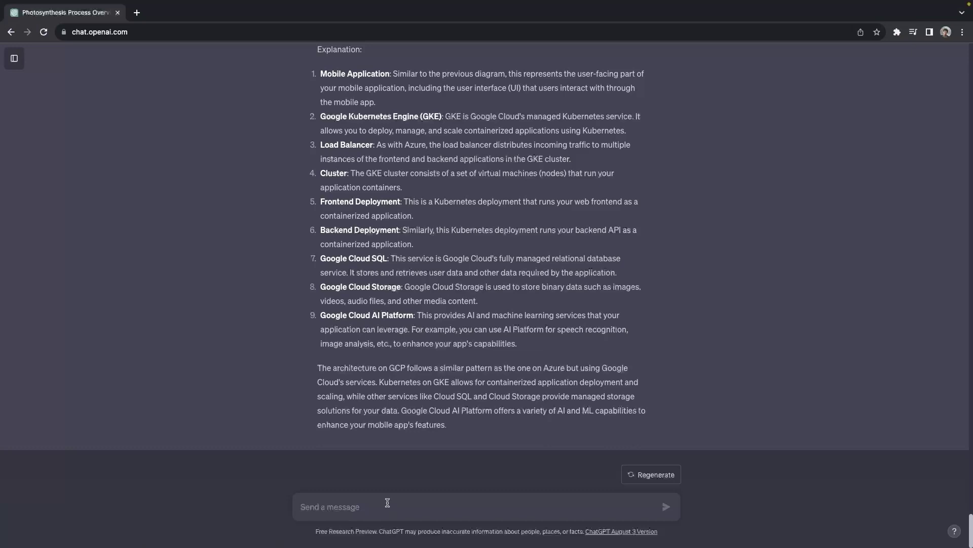
type("cr")
type("af")
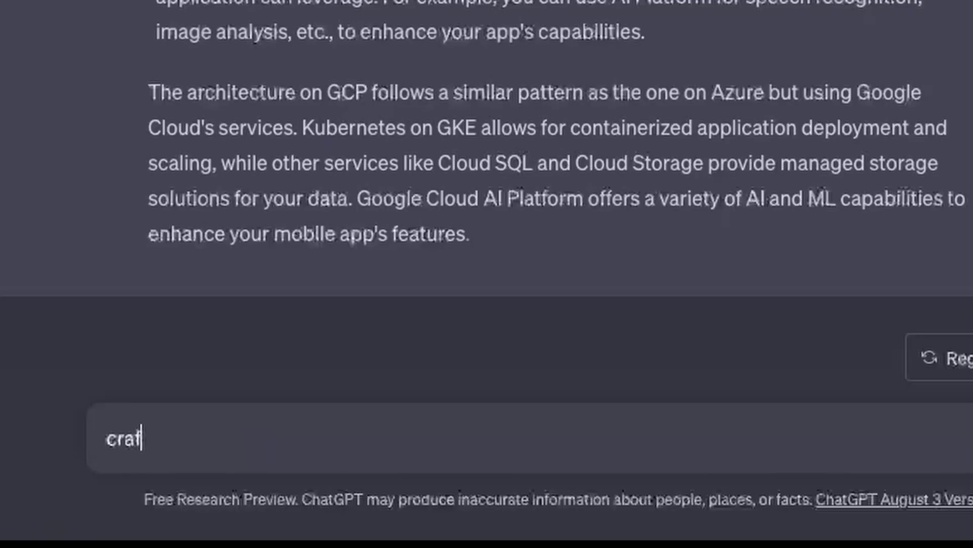
type("t a compe")
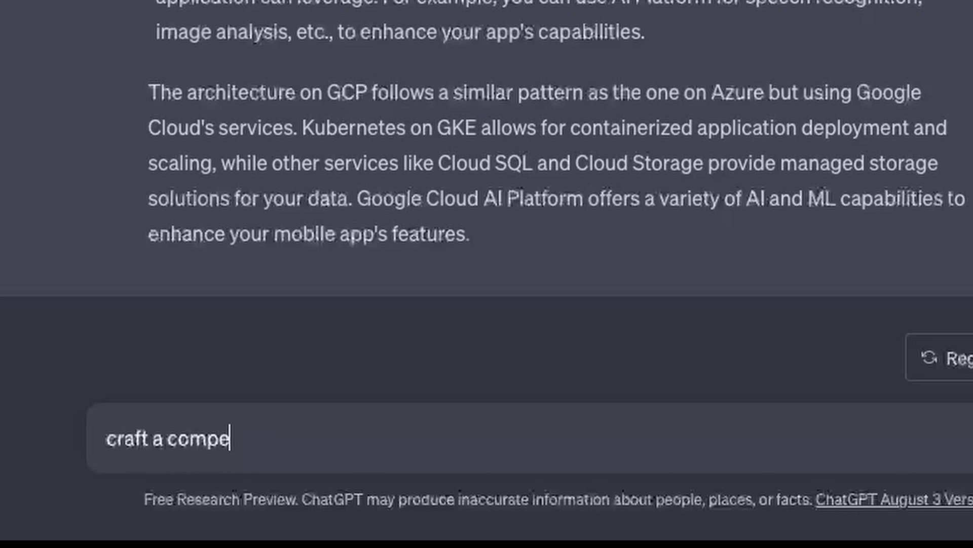
type("lling cover le")
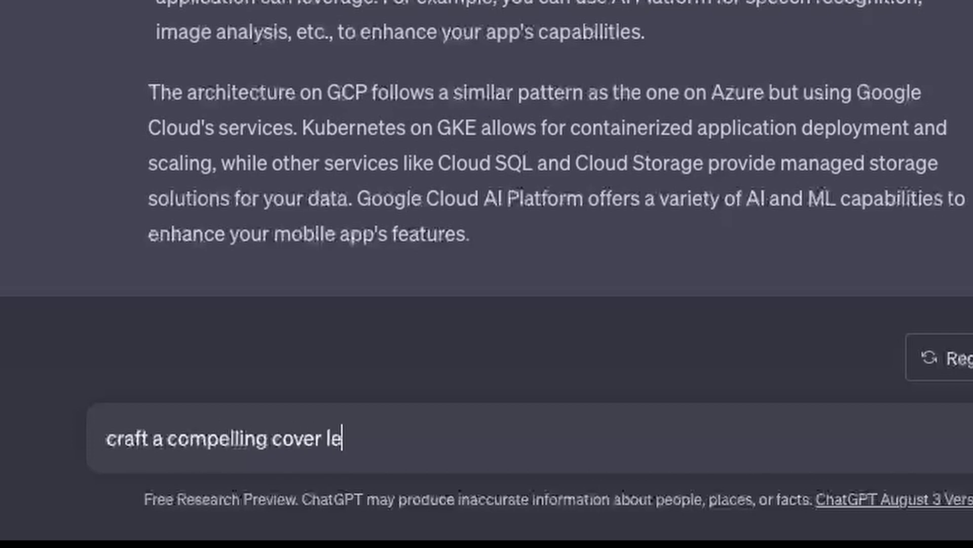
type("tter for a sof")
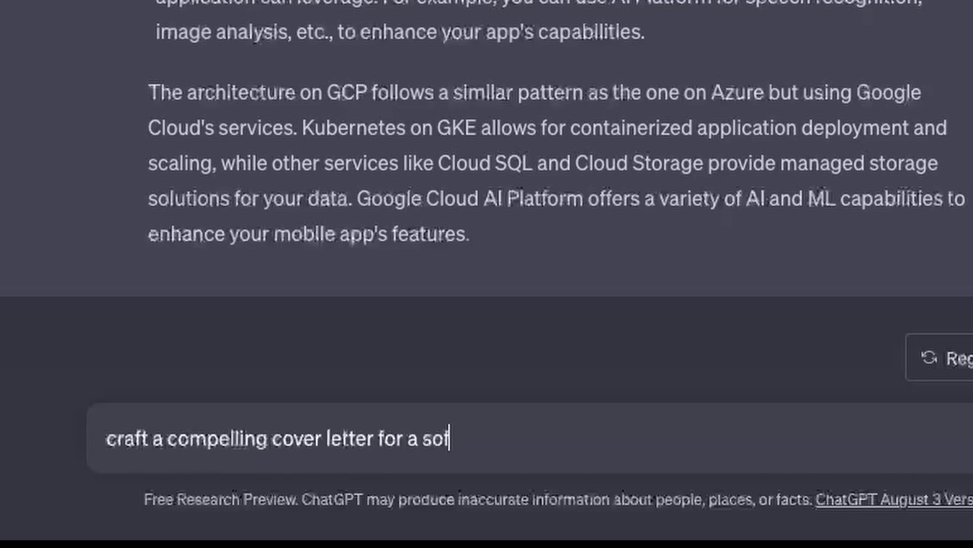
type("tware developer p")
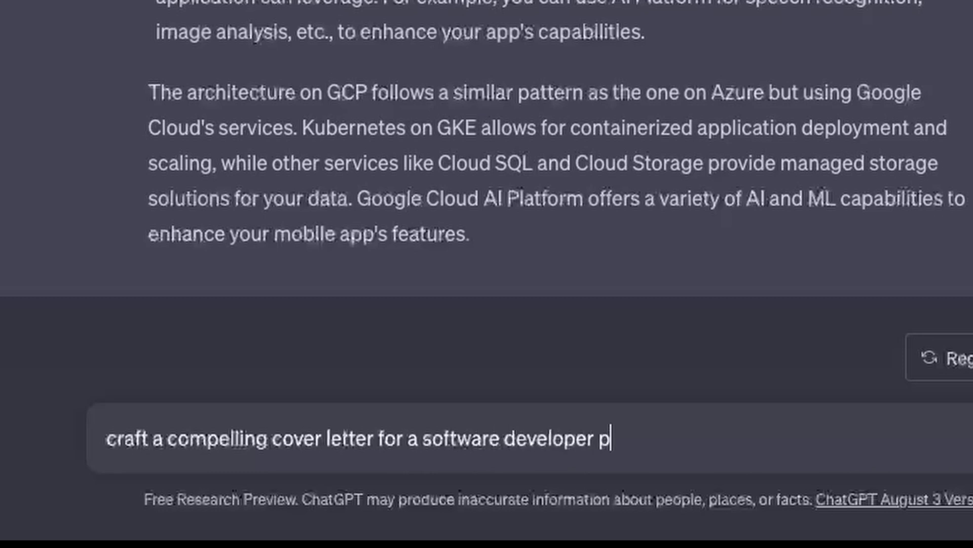
type("osition")
key("Return")
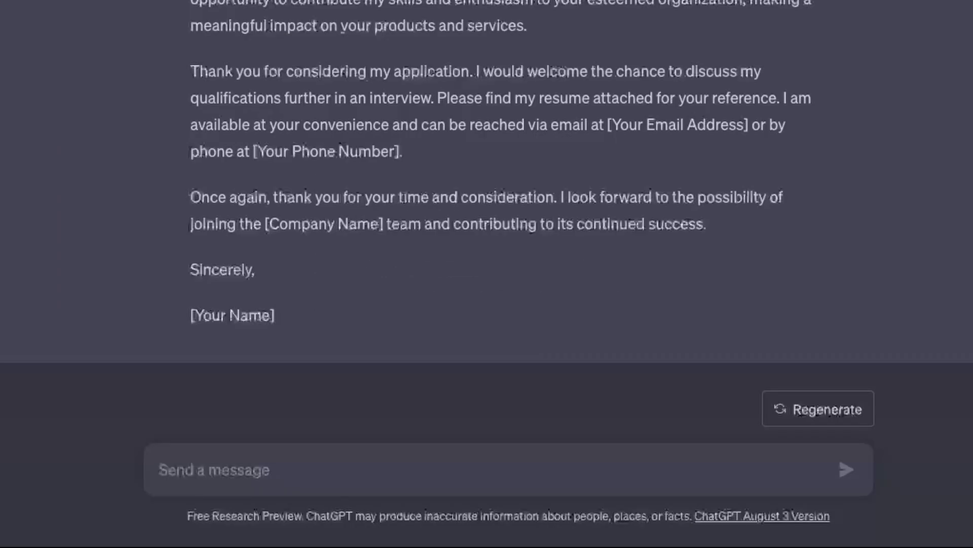
type("prepare ")
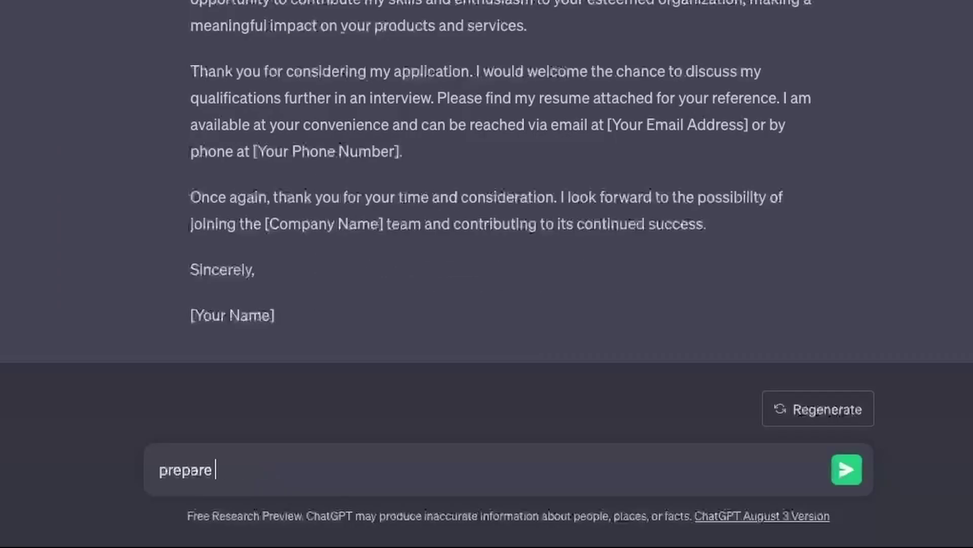
type("a be")
Send 'prepare a brief self introduction for a job interview' after fixing typos
key("BackSpace")
type("re")
key("BackSpace")
type("ief ")
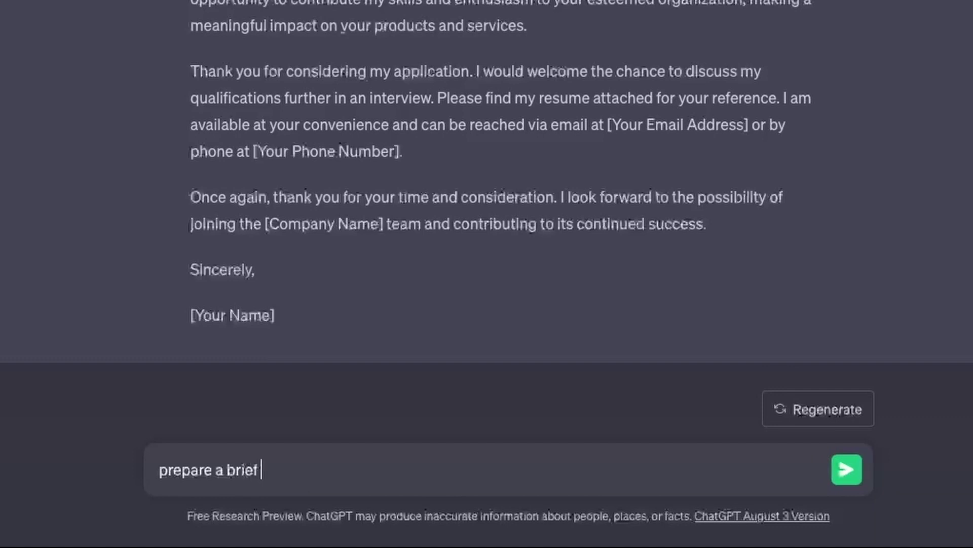
type("self")
type(" introduction f")
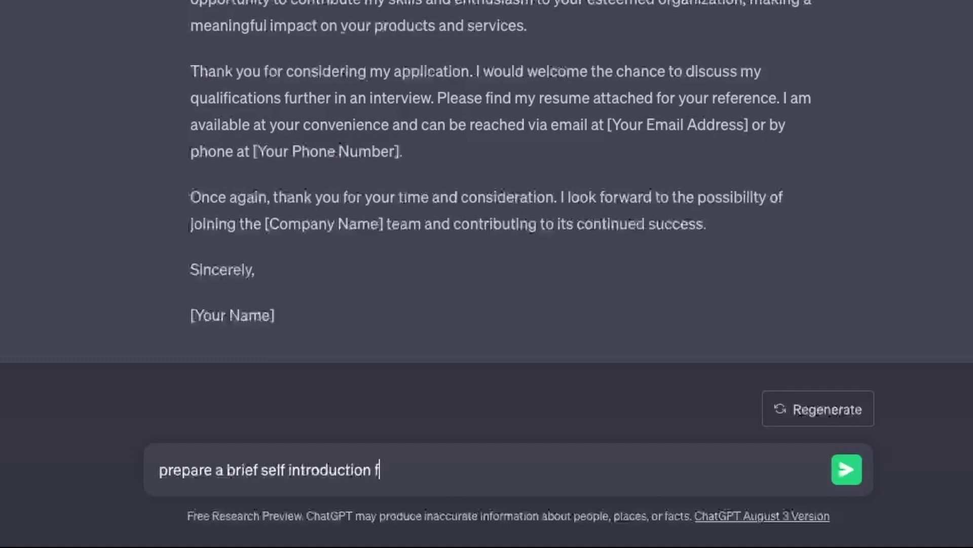
type("ror a job")
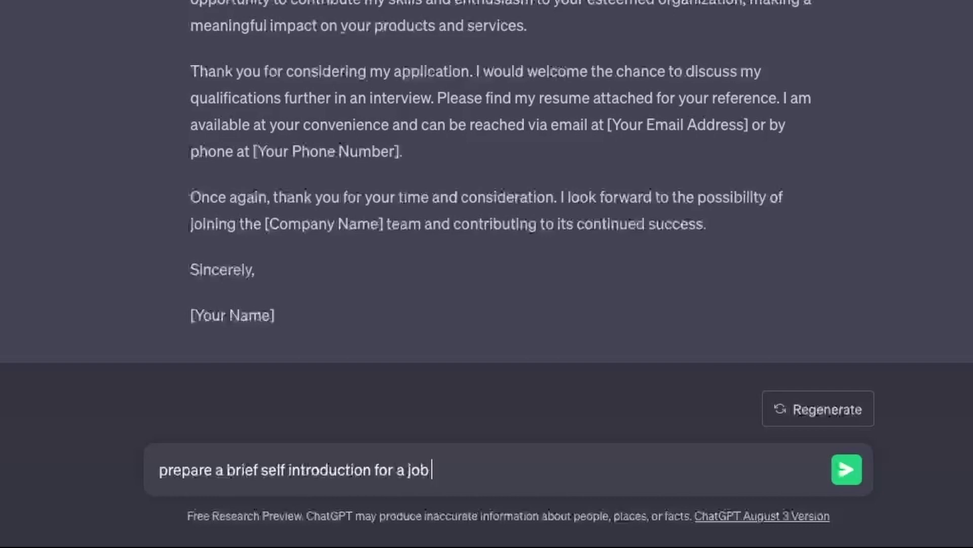
type(" interview")
key("Return")
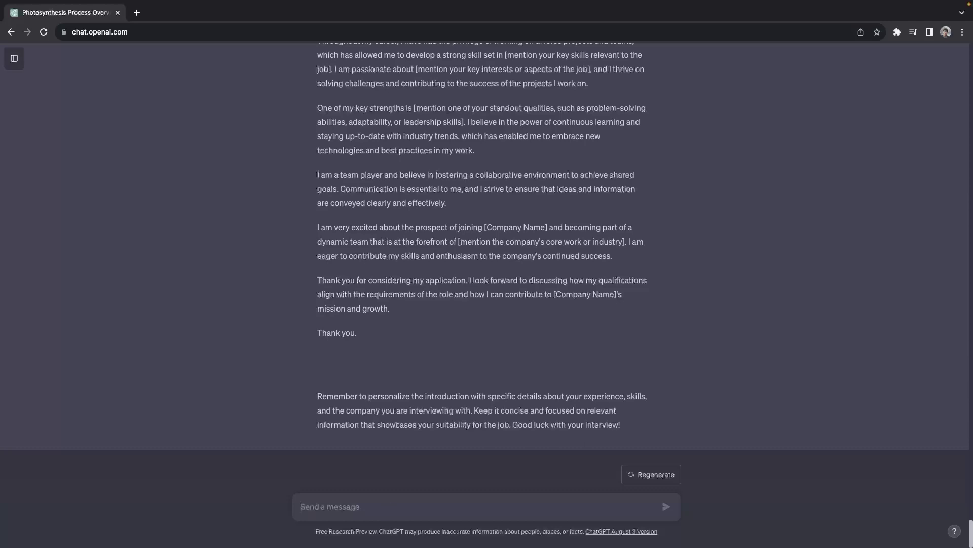
type("writ")
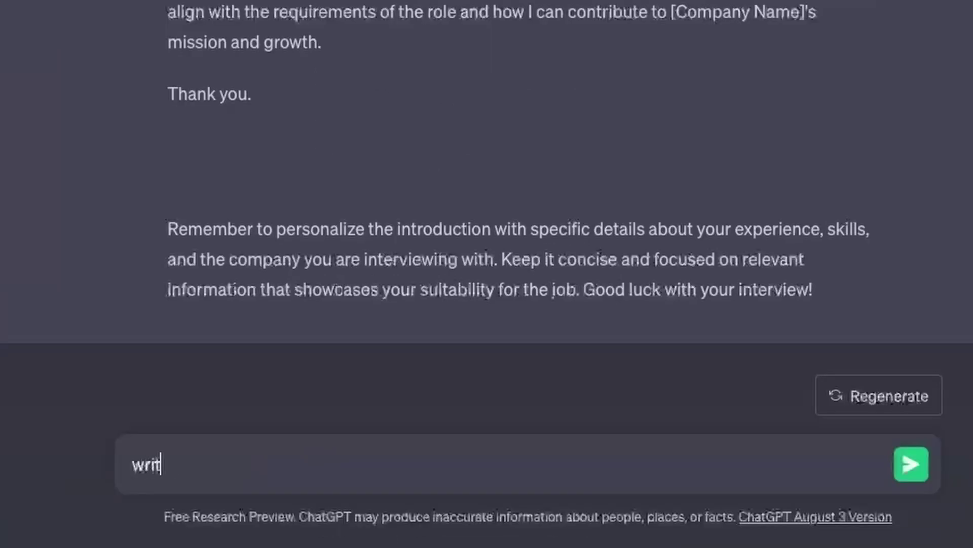
type("e a script for a ")
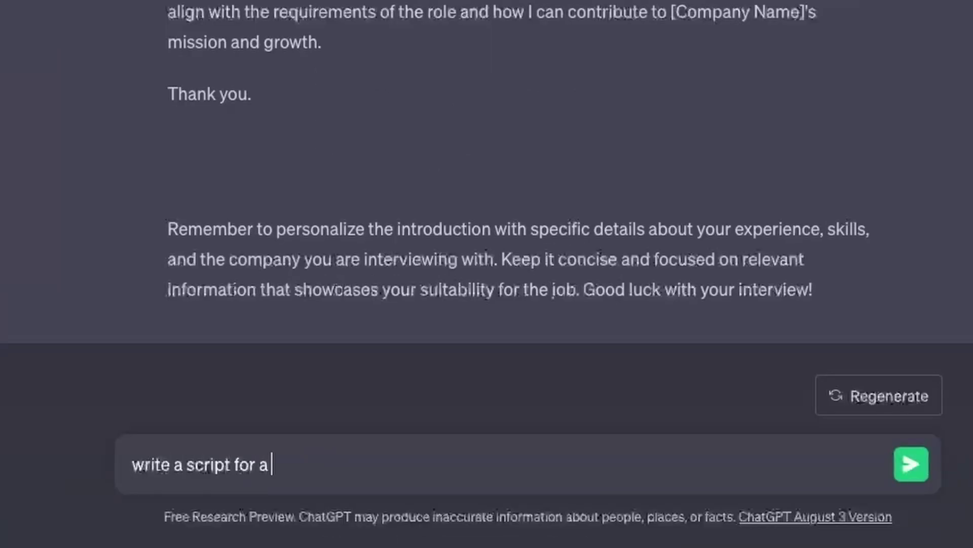
type("5 minute ")
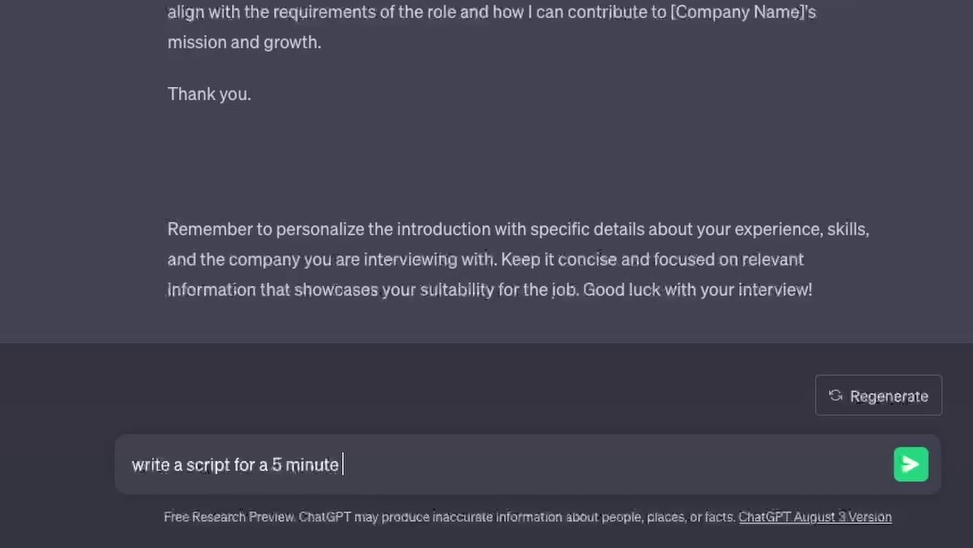
type("compedy sk")
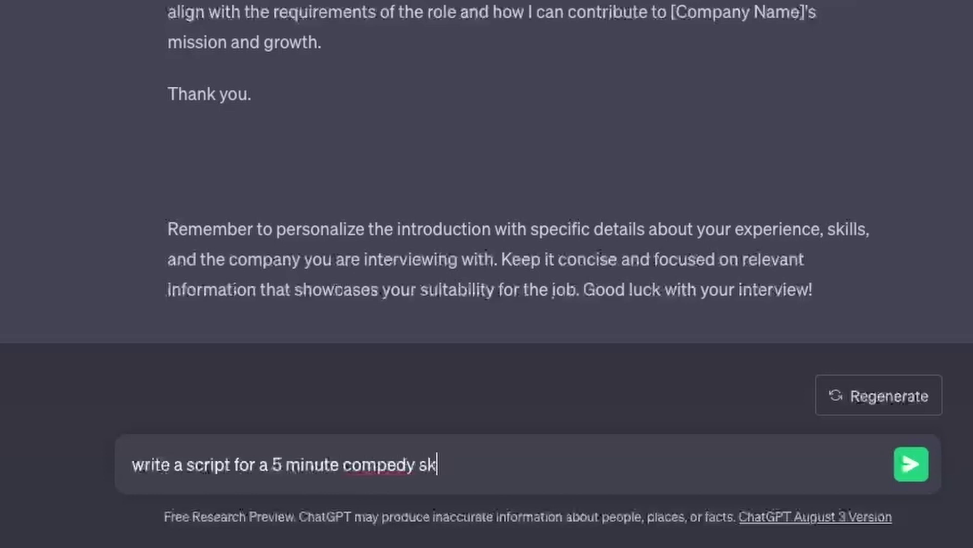
Fix the 'comedy' typo and send the 5-minute misunderstanding comedy sketch request
key("BackSpace")
key("BackSpace")
key("BackSpace")
key("BackSpace")
key("BackSpace")
key("BackSpace")
key("BackSpace")
type("ed")
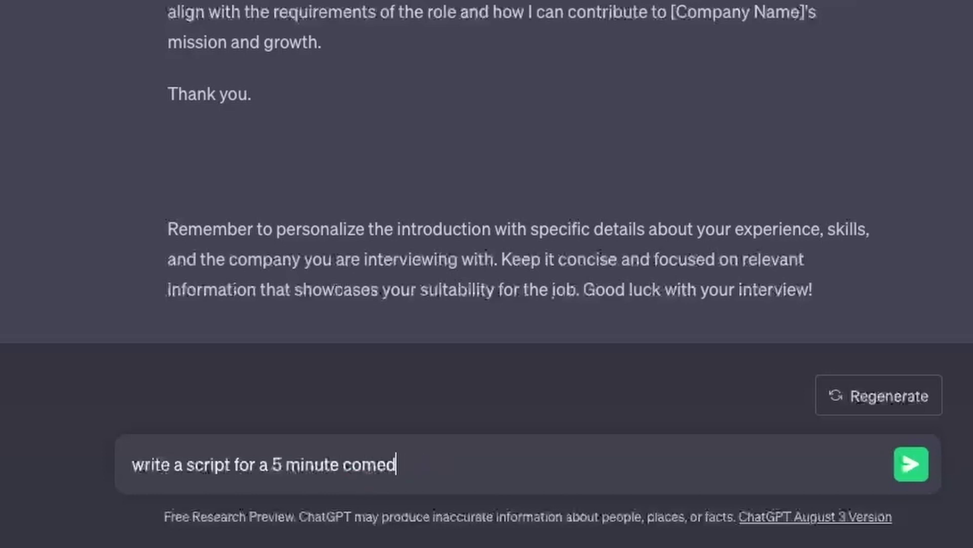
type("y sketch")
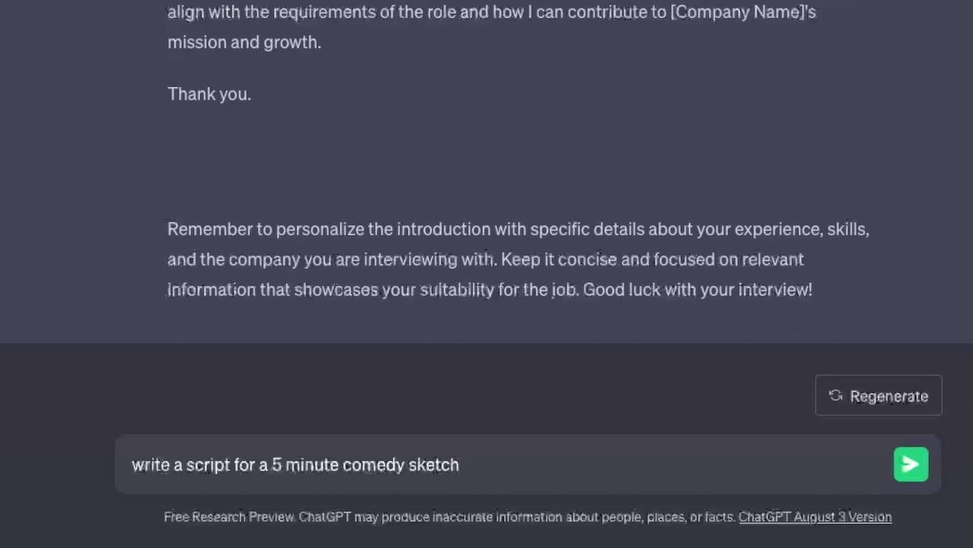
type(" about a mis")
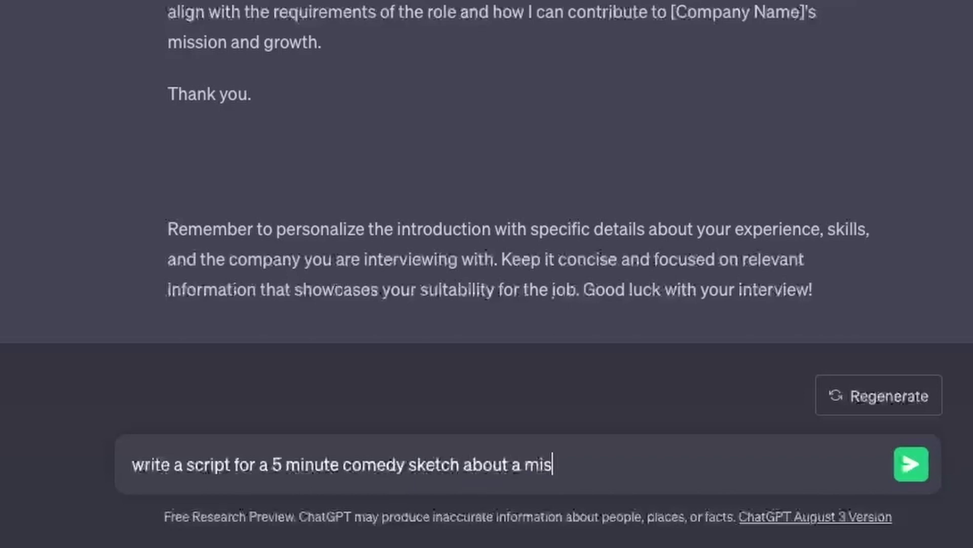
type("understanding")
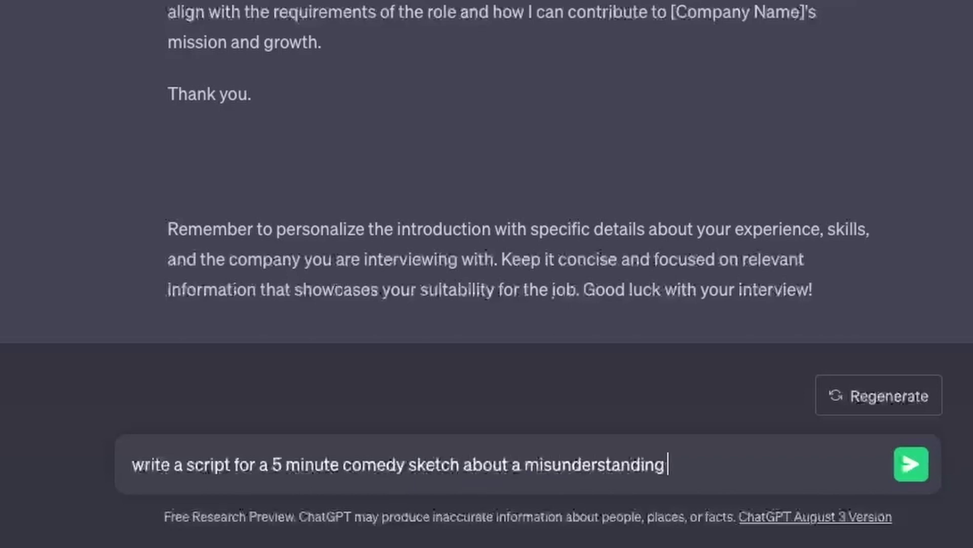
key("Return")
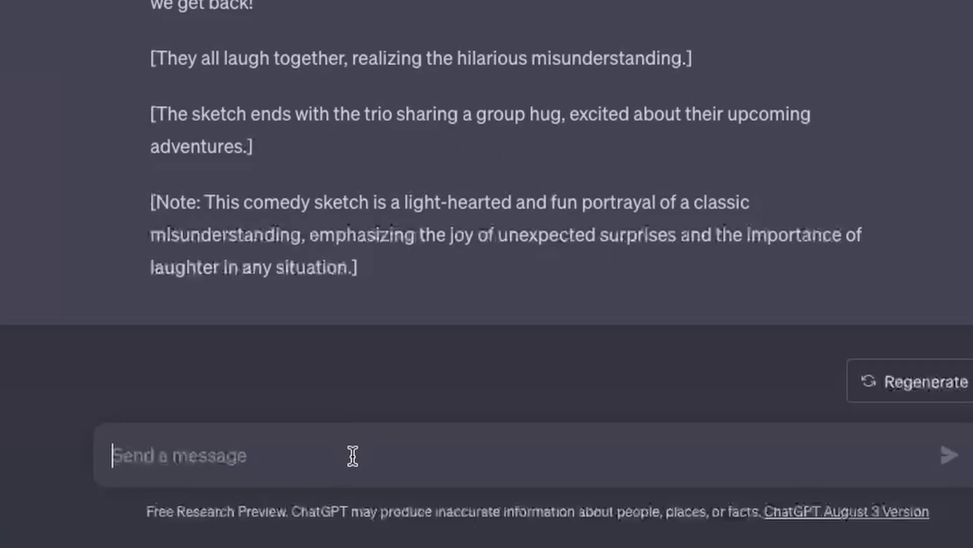
type("compose")
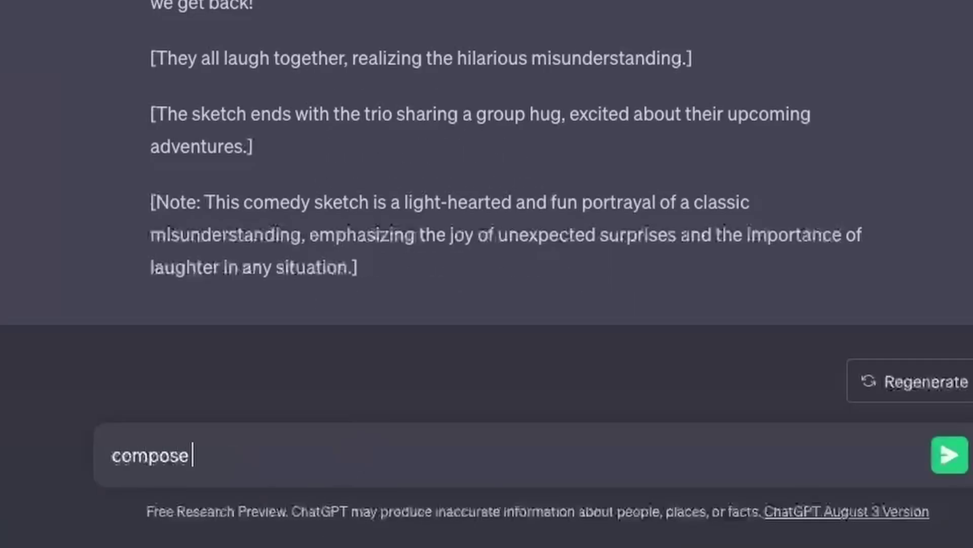
type(" a blog post abou")
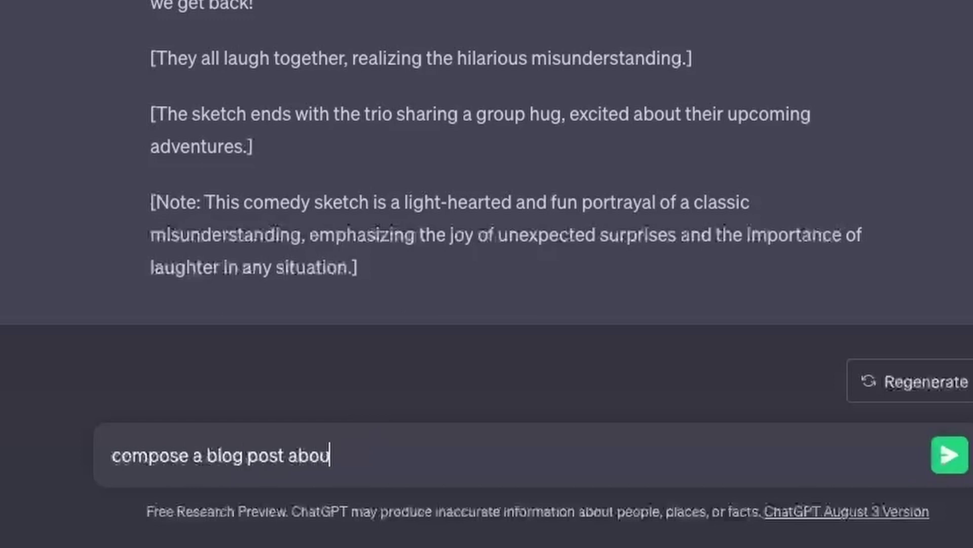
type("t the bene")
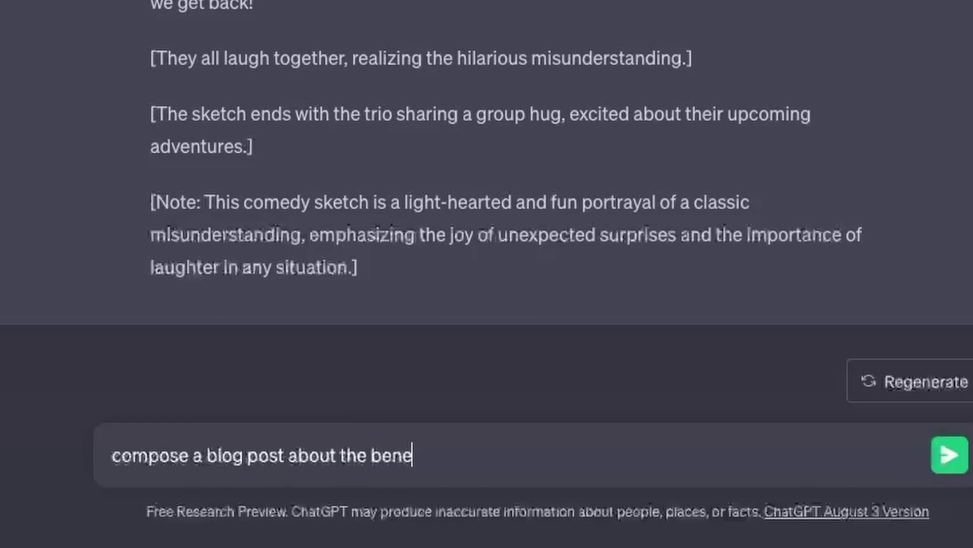
type("fits of mind")
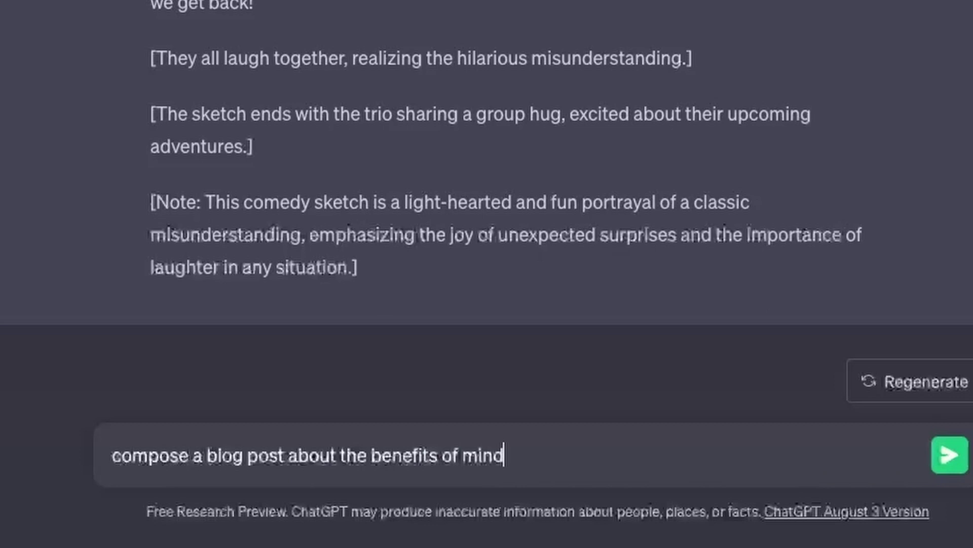
type("fule")
Correct the 'mindfulness' misspelling and send the mindfulness meditation blog post request
key("BackSpace")
type("nes")
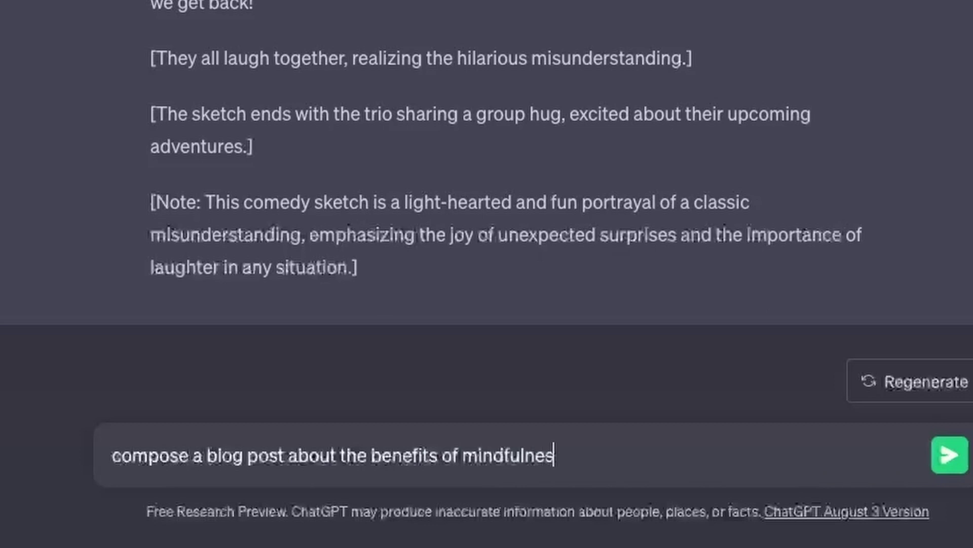
type("s meditation")
key("Return")
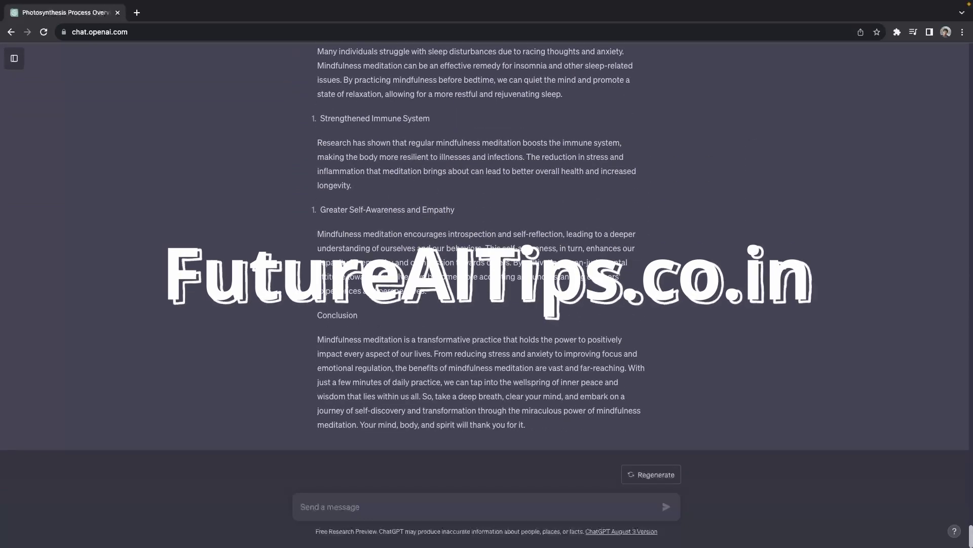
scroll(602, 245, "up", 4)
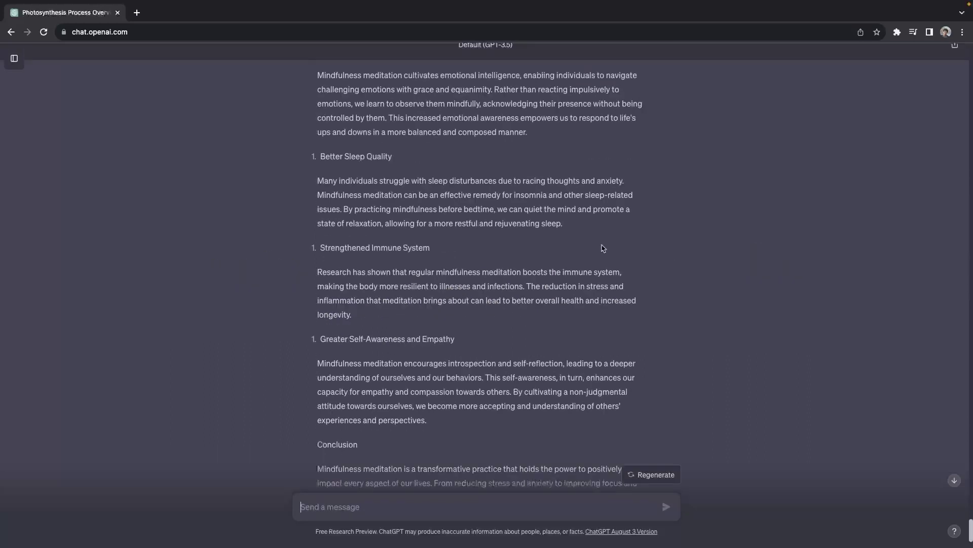
scroll(602, 245, "up", 4)
scroll(601, 245, "up", 5)
scroll(602, 244, "down", 10)
scroll(602, 245, "down", 2)
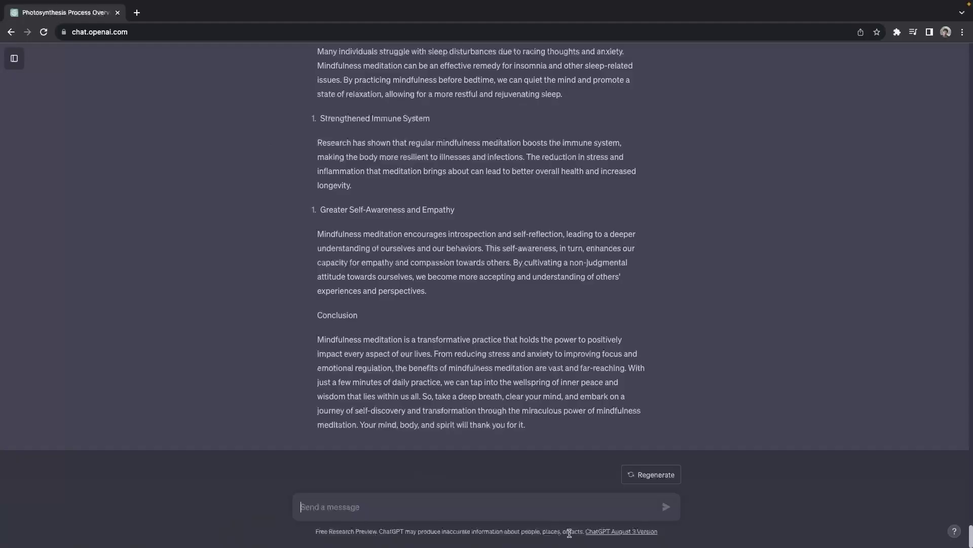
scroll(533, 459, "up", 3)
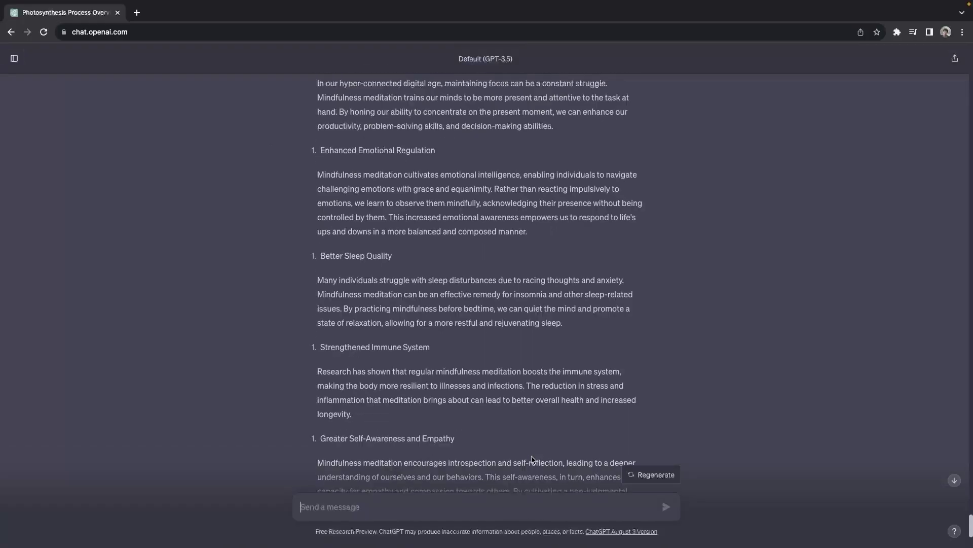
scroll(533, 460, "up", 5)
scroll(532, 459, "up", 1)
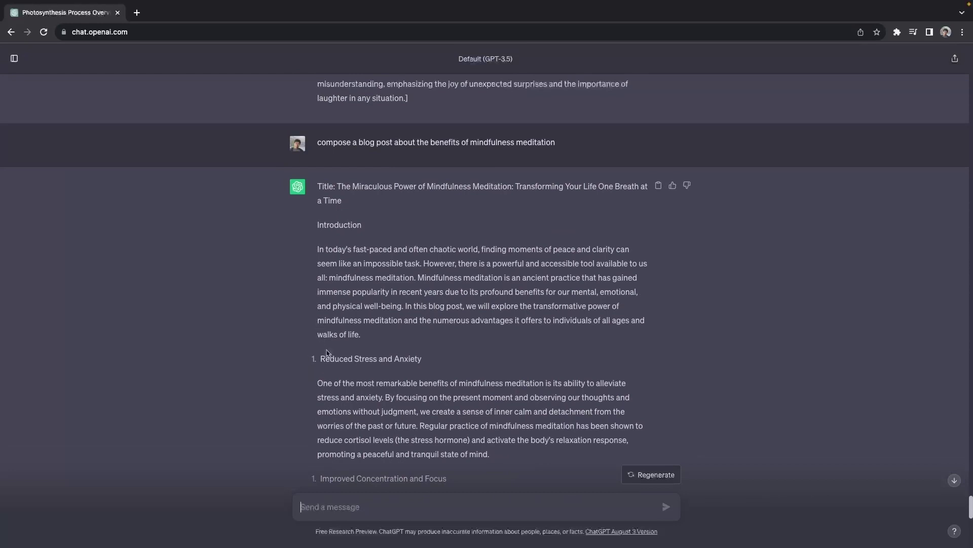
scroll(318, 378, "down", 2)
scroll(318, 378, "down", 3)
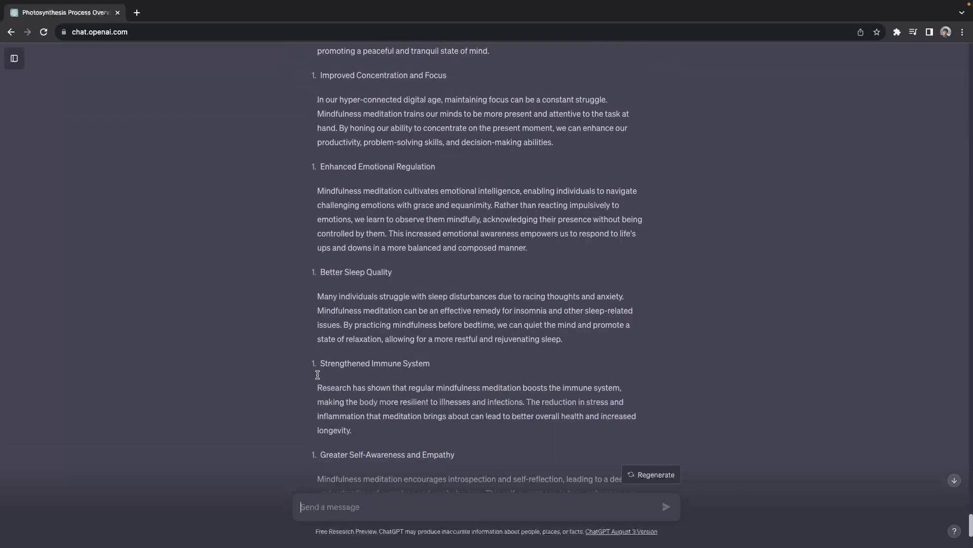
scroll(318, 378, "down", 3)
scroll(318, 378, "down", 1)
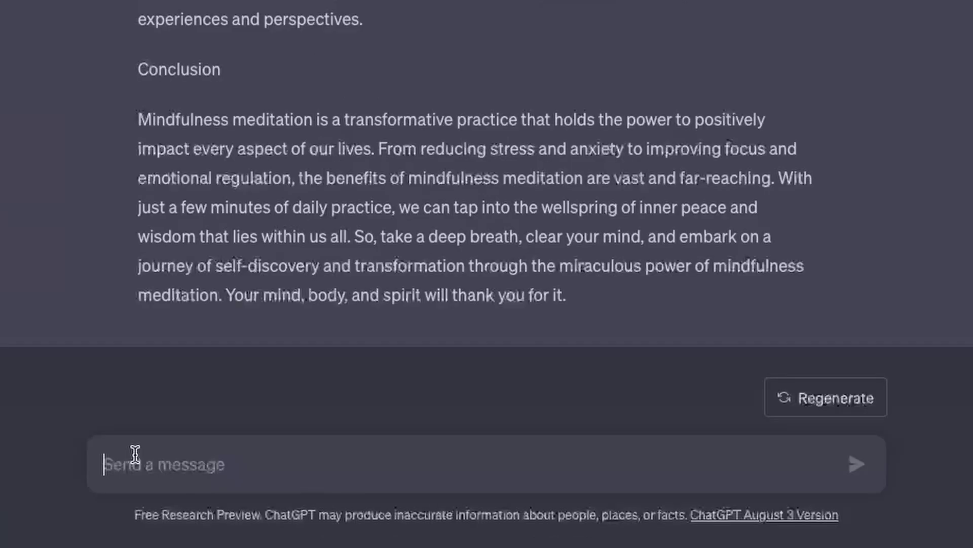
type("create a")
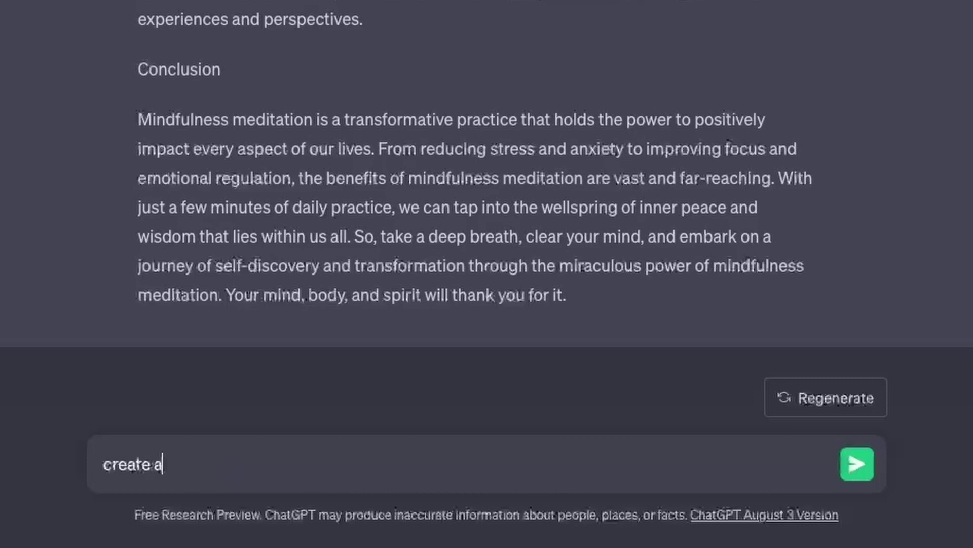
type(" resume for")
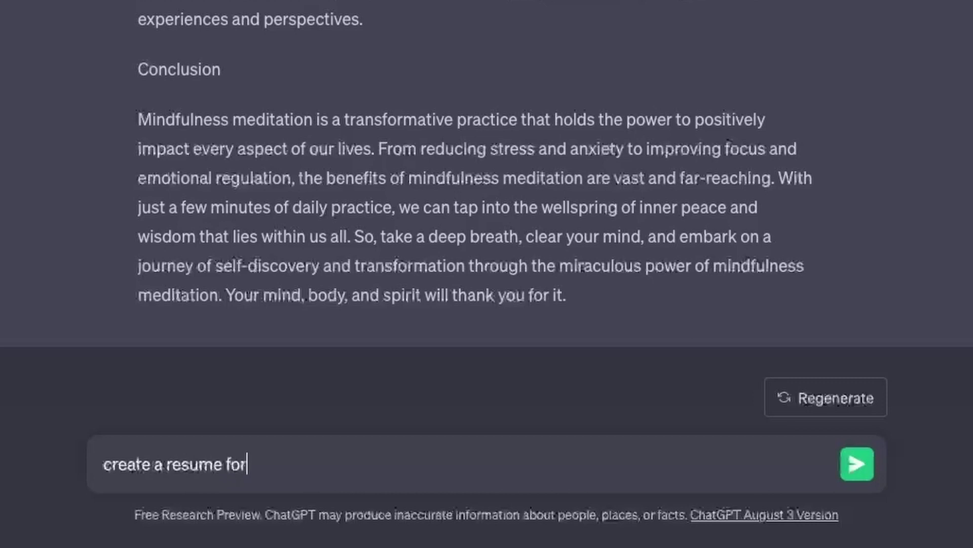
type(" a software en")
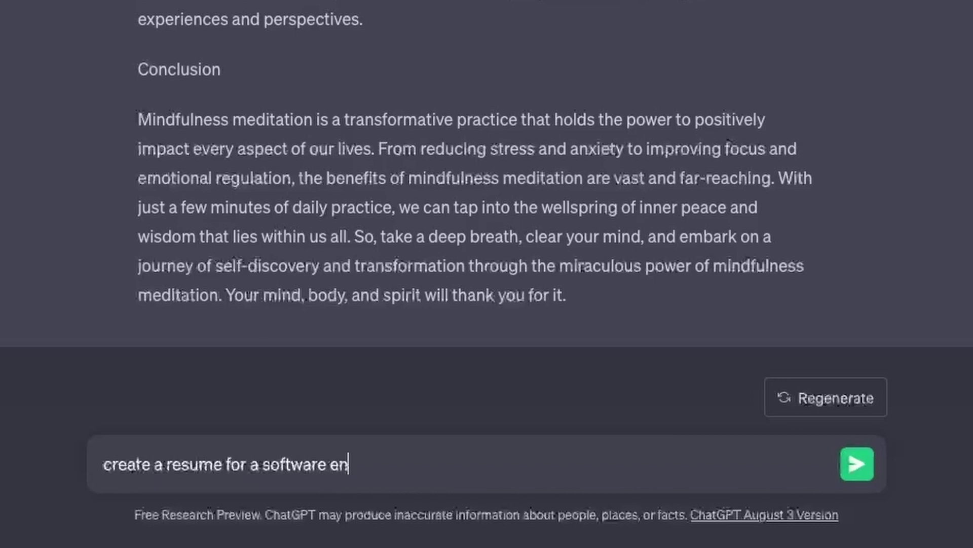
type("gineer with 3 y")
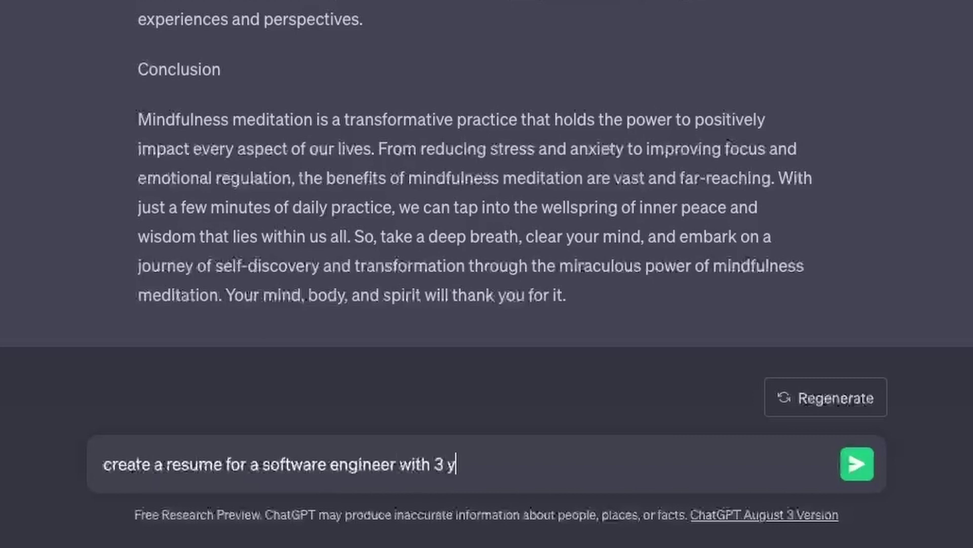
type("ears of experienc")
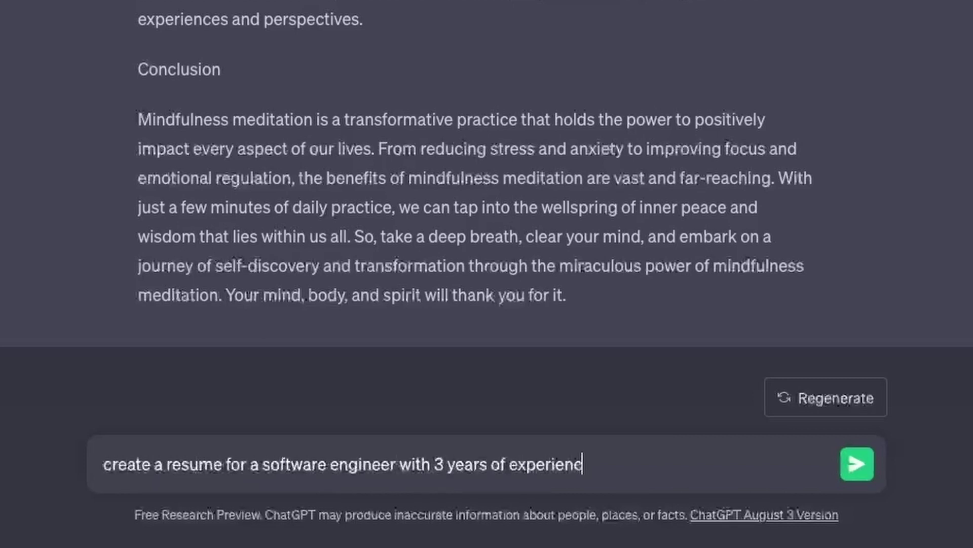
type("e")
Send 'create a resume for a software engineer with 3 years of experience'
key("Return")
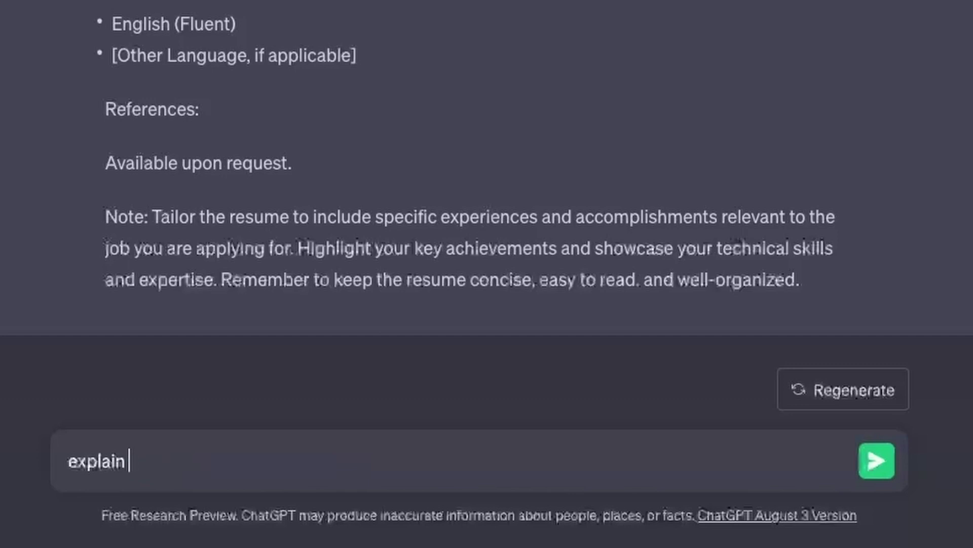
type(" legal require")
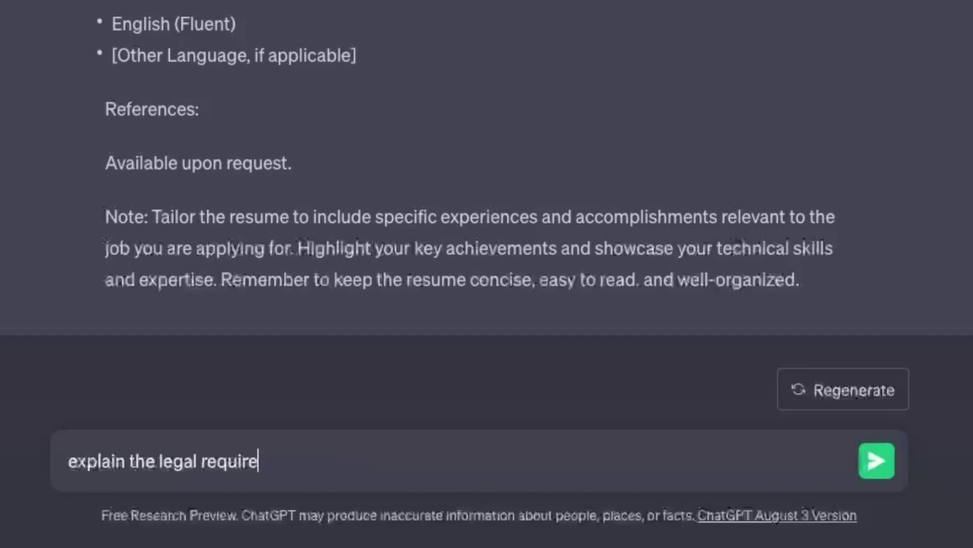
type("ments for forming")
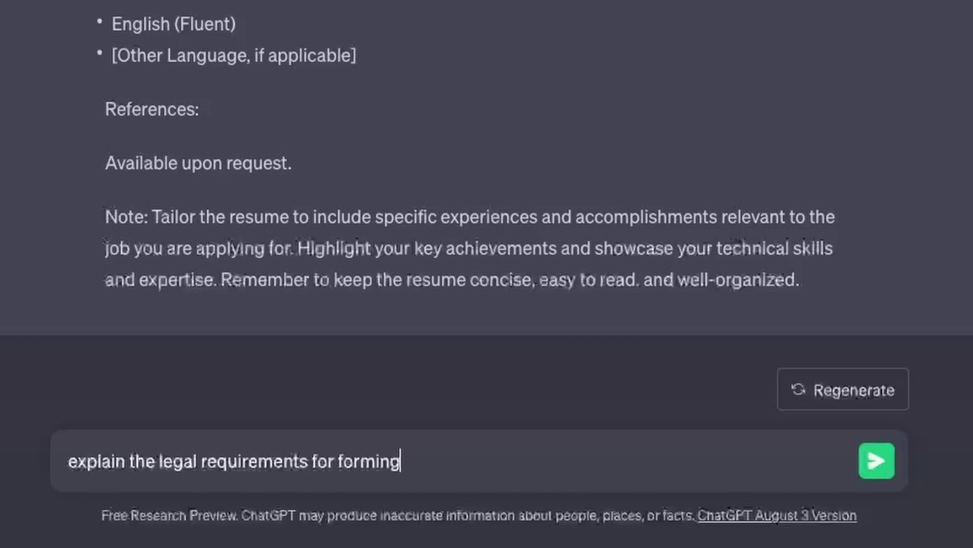
type(" a partners")
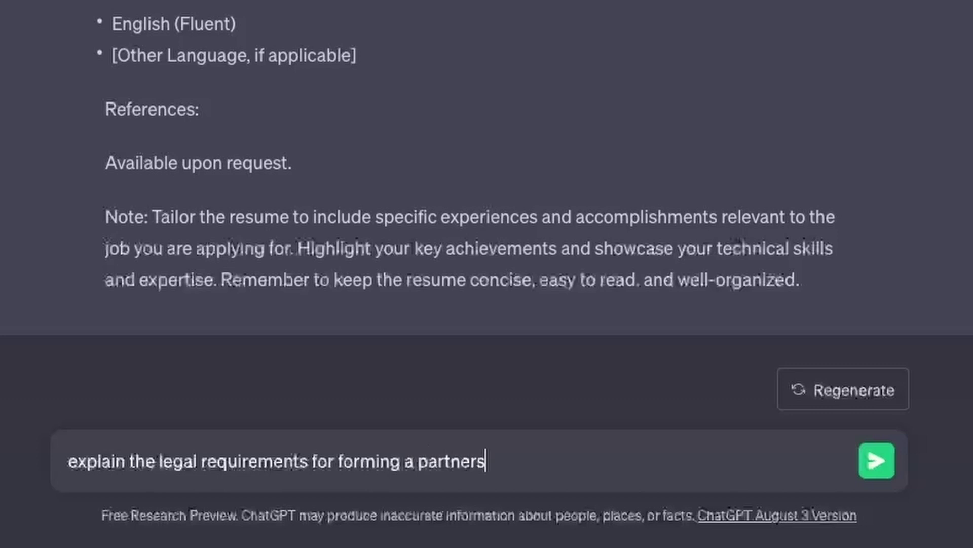
type("hip agreement")
Send 'explain the legal requirements for forming a partnership'
key("Return")
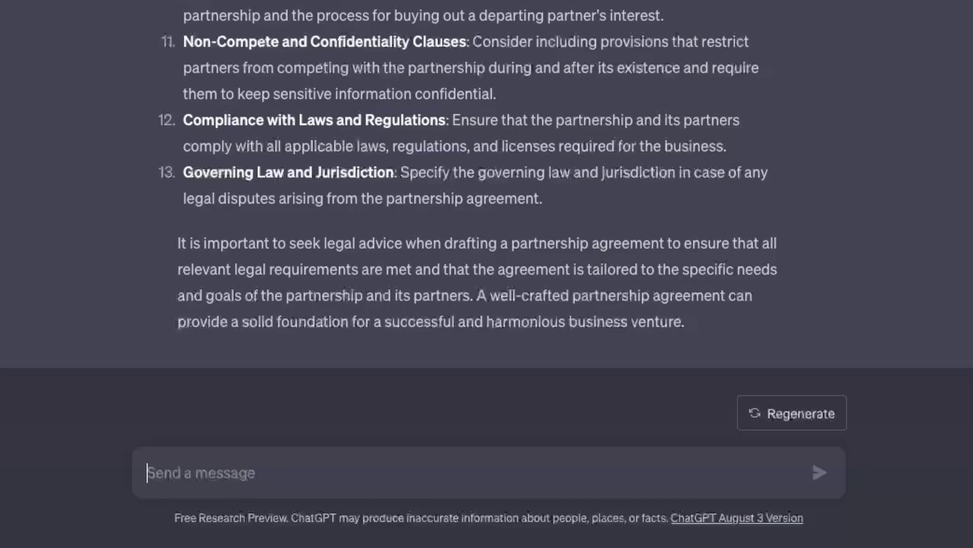
type("give me informa")
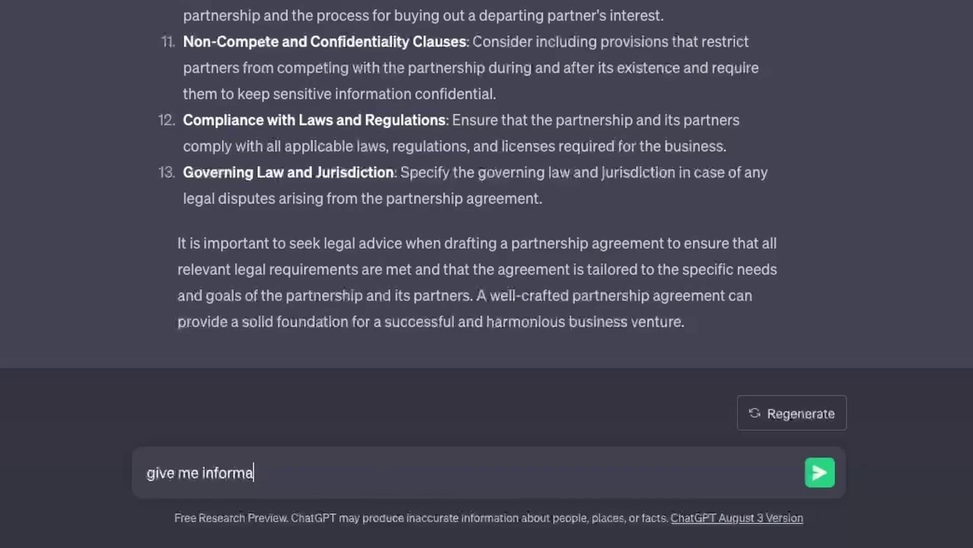
type("tio")
type("on")
type(" about chandra")
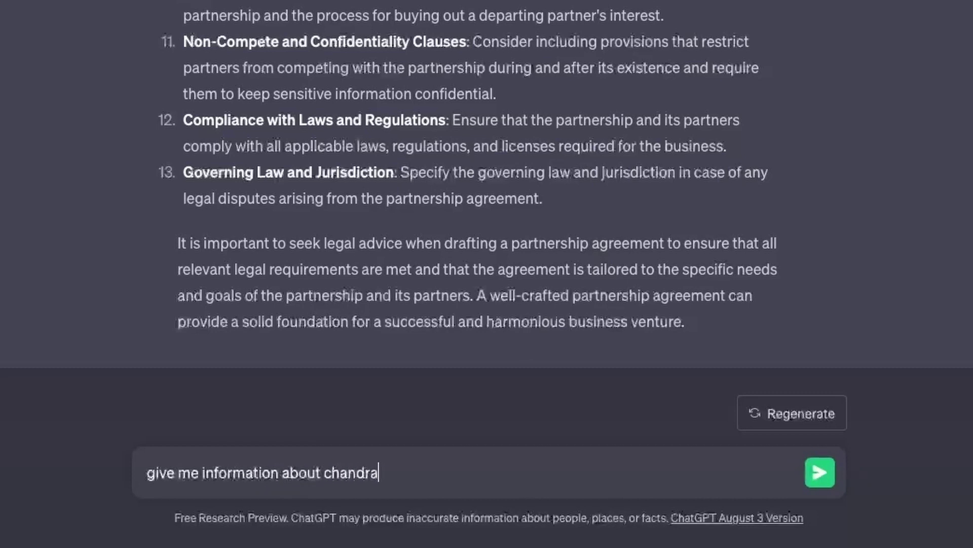
type("yan 3")
Fix the 'chandrayan' spelling and send the Chandrayaan-3 information question
key("Left")
key("Left")
key("Left")
key("Left")
key("Left")
key("Left")
key("Return")
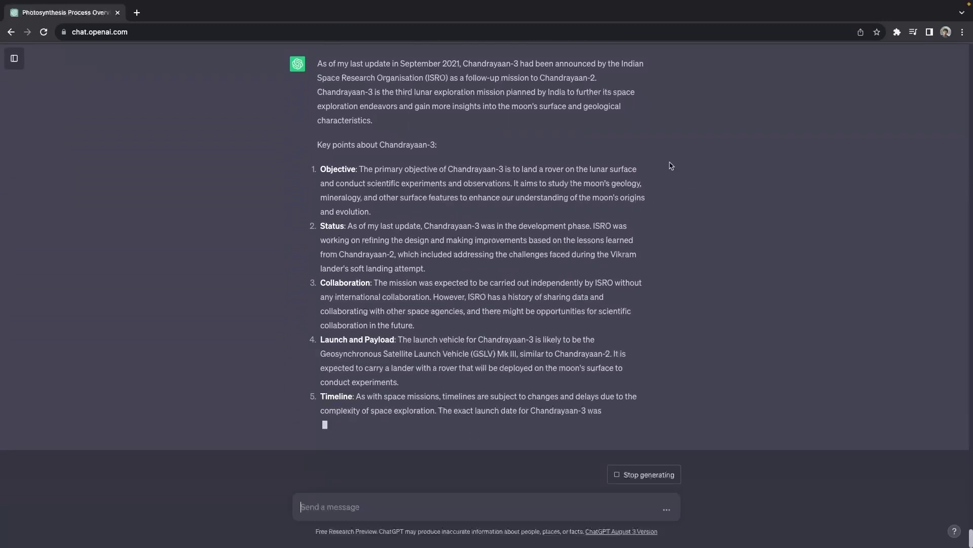
scroll(670, 166, "up", 1)
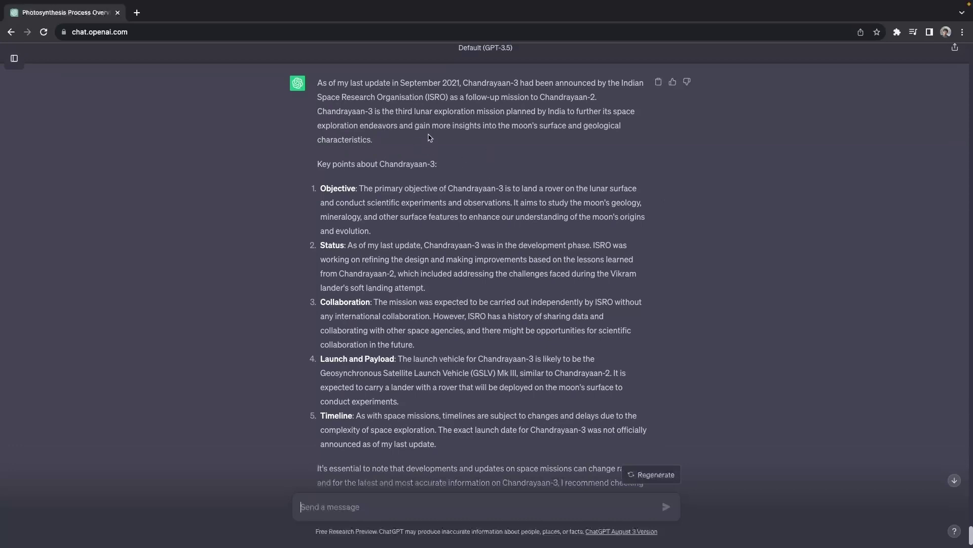
scroll(445, 206, "down", 2)
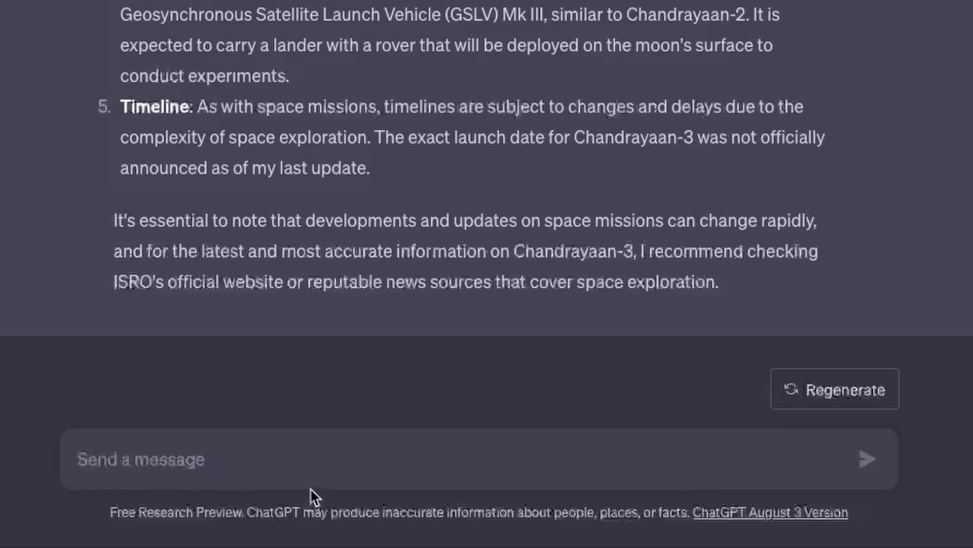
type("developer")
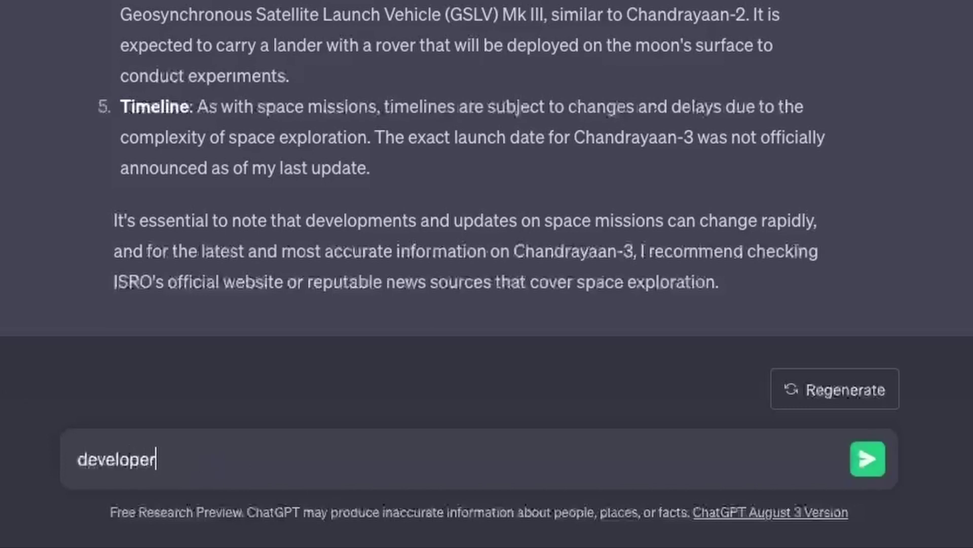
type(" a sc")
Correct the 'develope' and 'youtbue' typos, then send the Photoshop YouTube tutorial script request
key("BackSpace")
key("BackSpace")
key("BackSpace")
key("BackSpace")
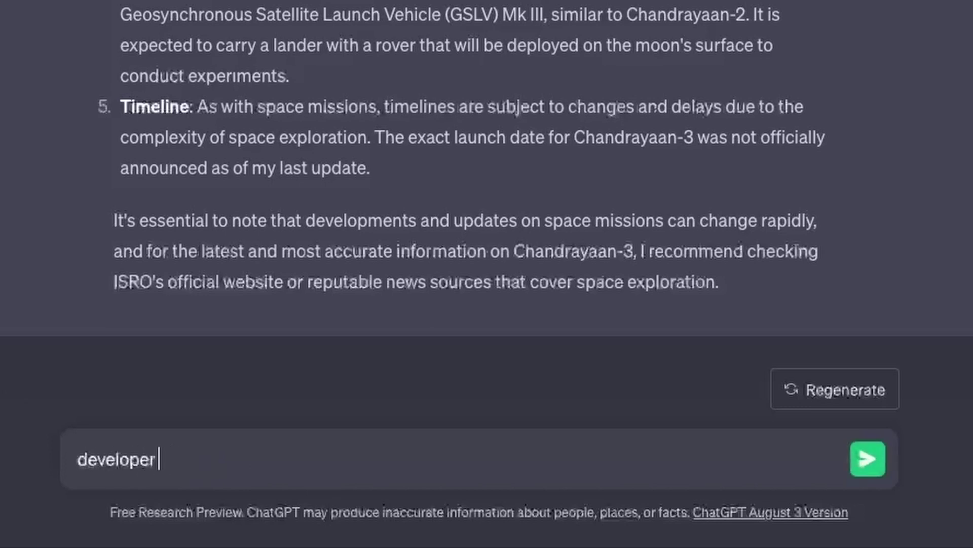
key("BackSpace")
type("a script")
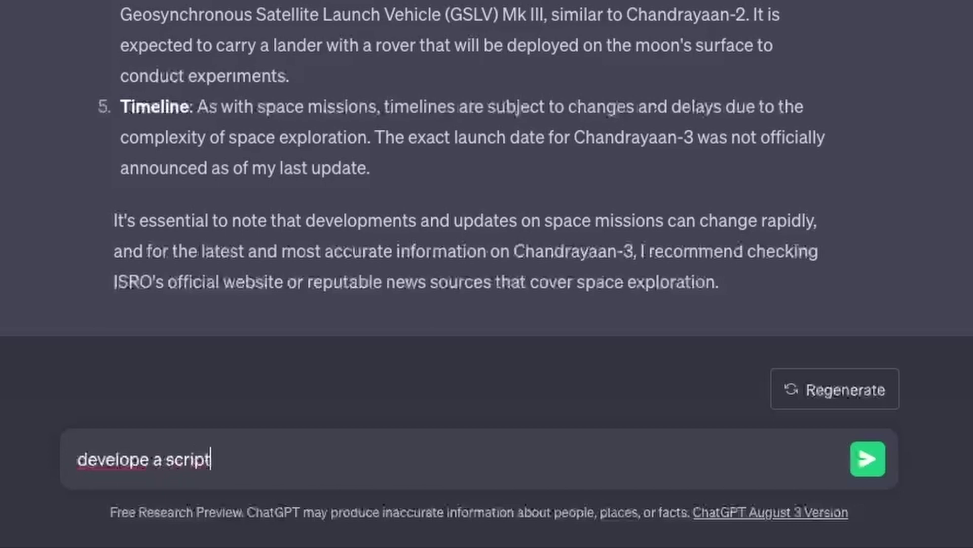
type(" for a tutorial video on ed")
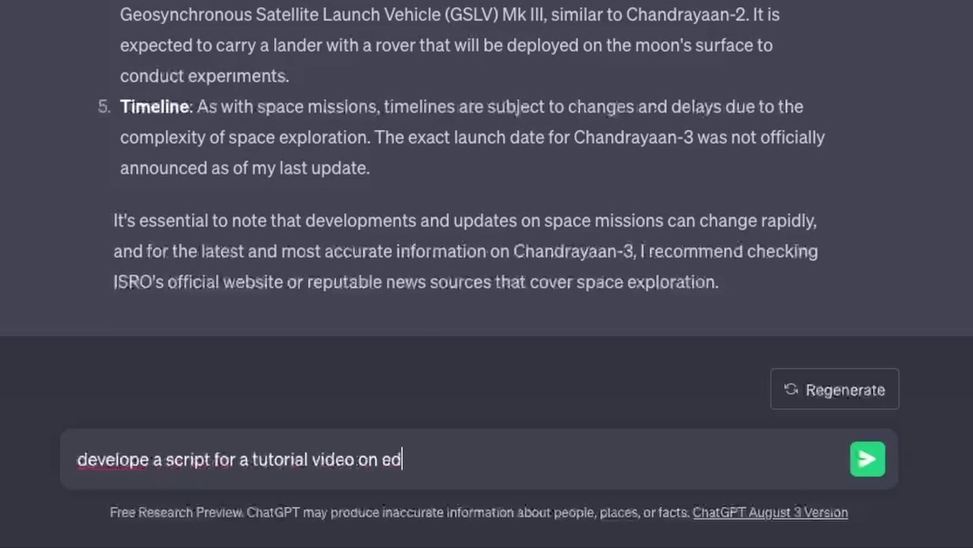
type("iting photos ")
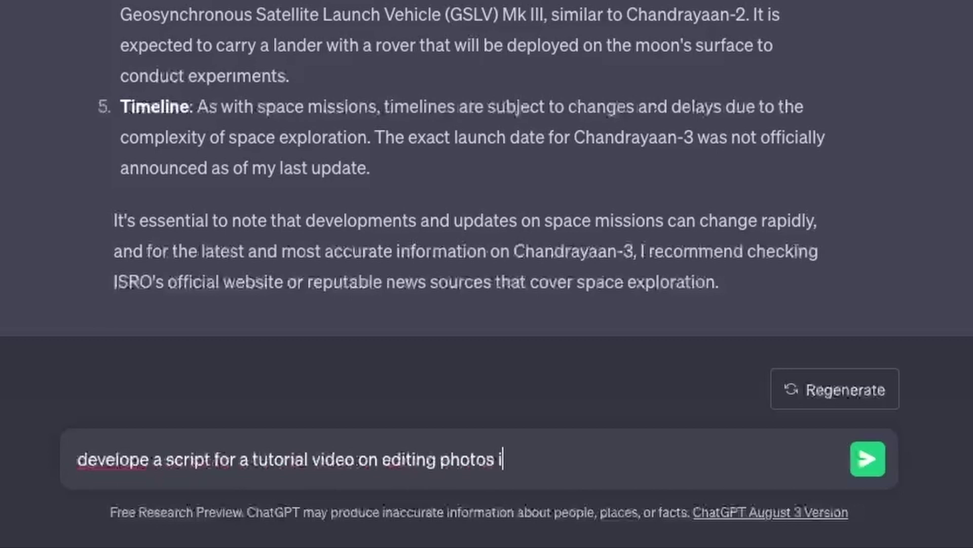
type("in photo")
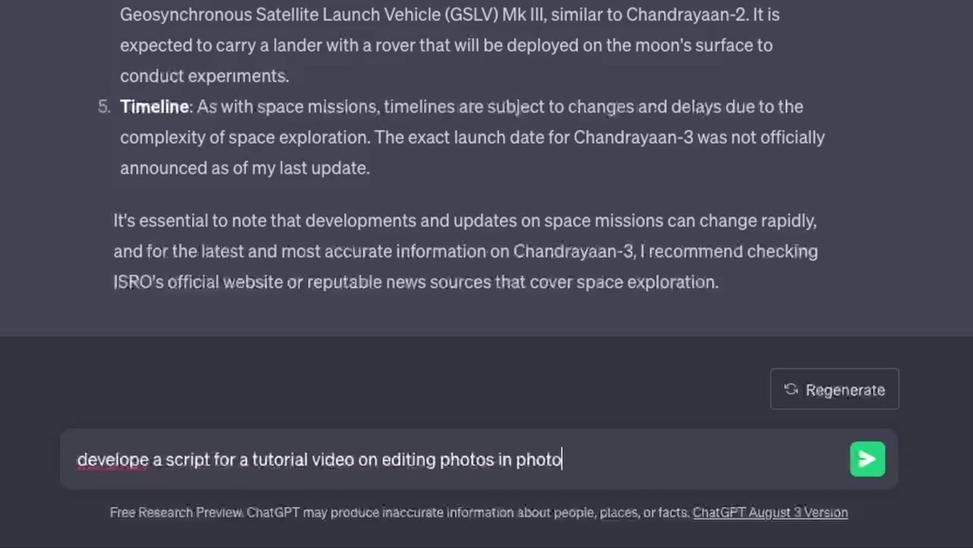
type("shop")
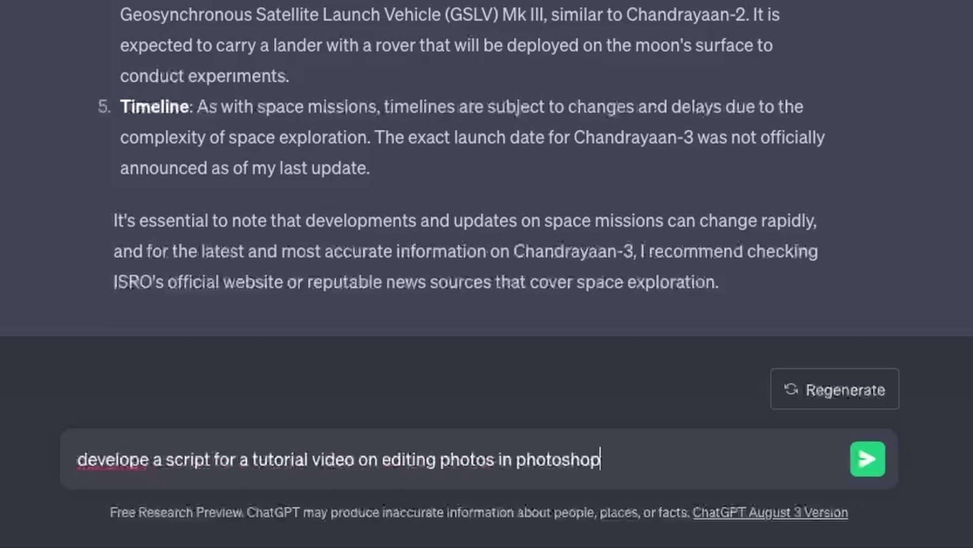
left_click(151, 460)
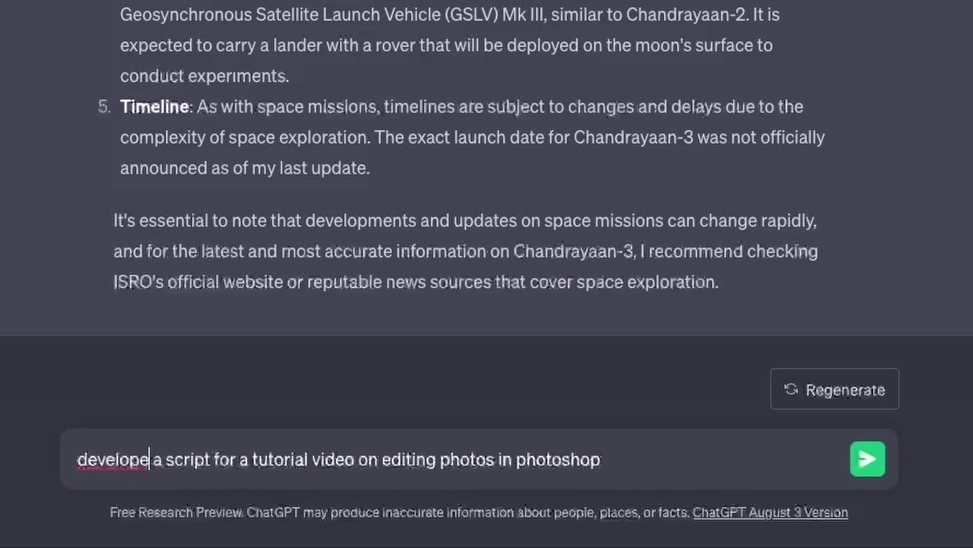
key("BackSpace")
left_click(654, 450)
type(".")
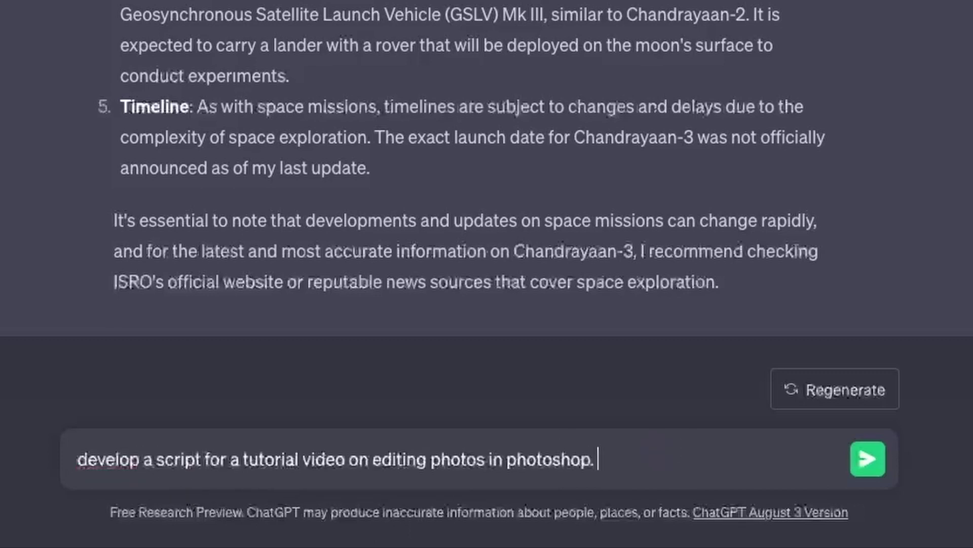
type(" this w")
key("BackSpace")
key("BackSpace")
type("i will")
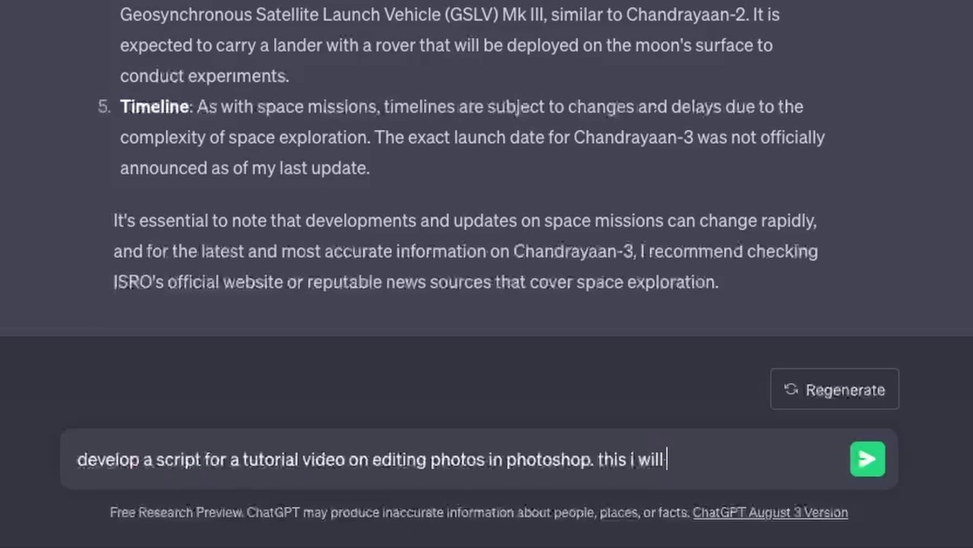
type(" use in my youtbue")
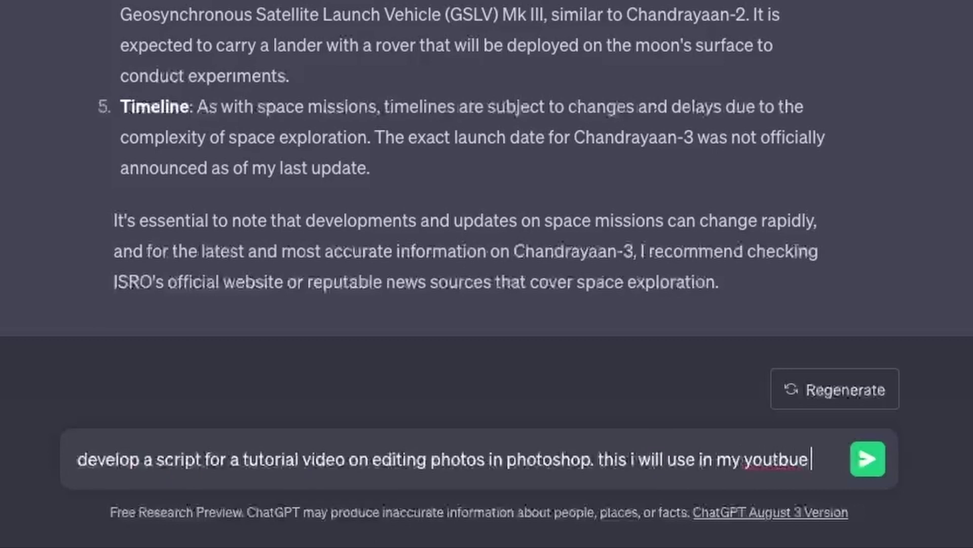
key("BackSpace")
key("BackSpace")
key("BackSpace")
type("ubde")
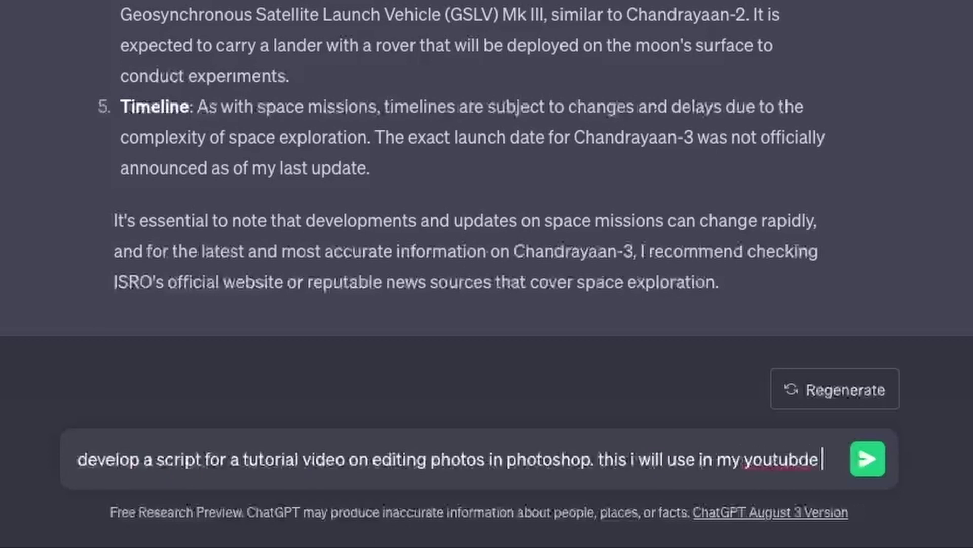
key("BackSpace")
type("d")
key("BackSpace")
type("e video")
key("Return")
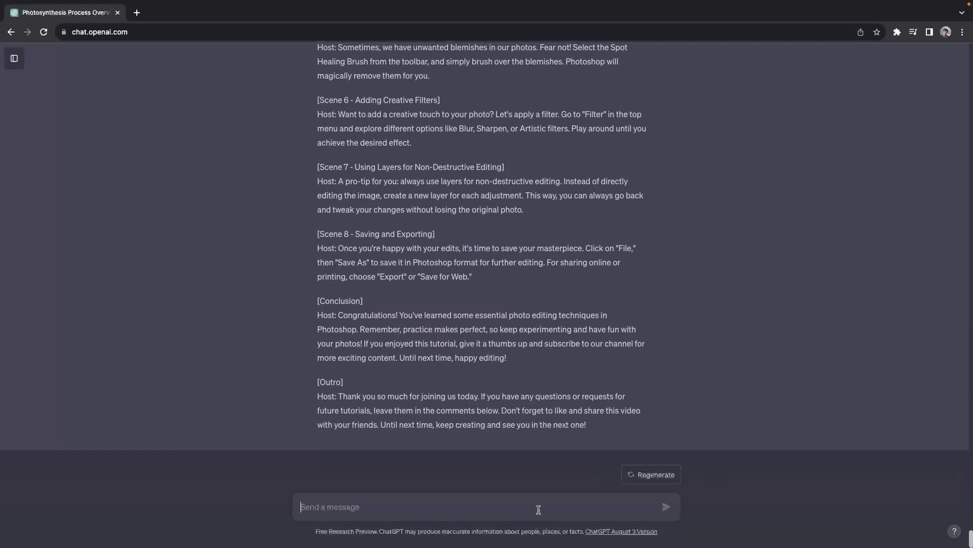
type("how")
type(" to c")
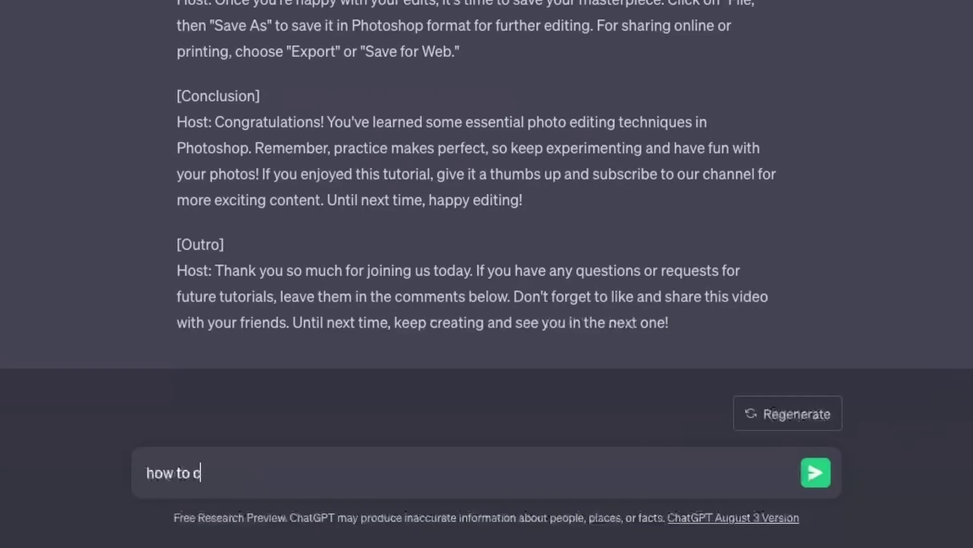
type("reate a dal")
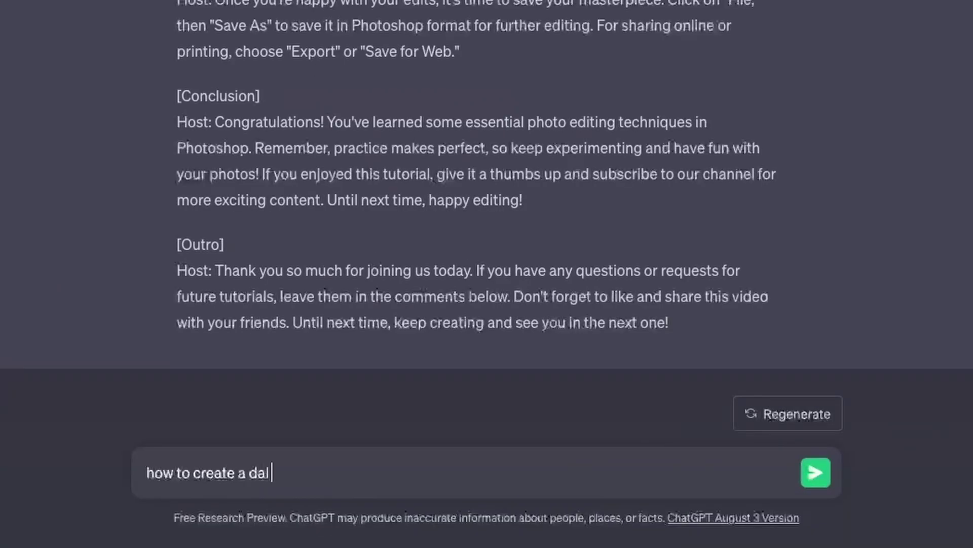
type(" makhani")
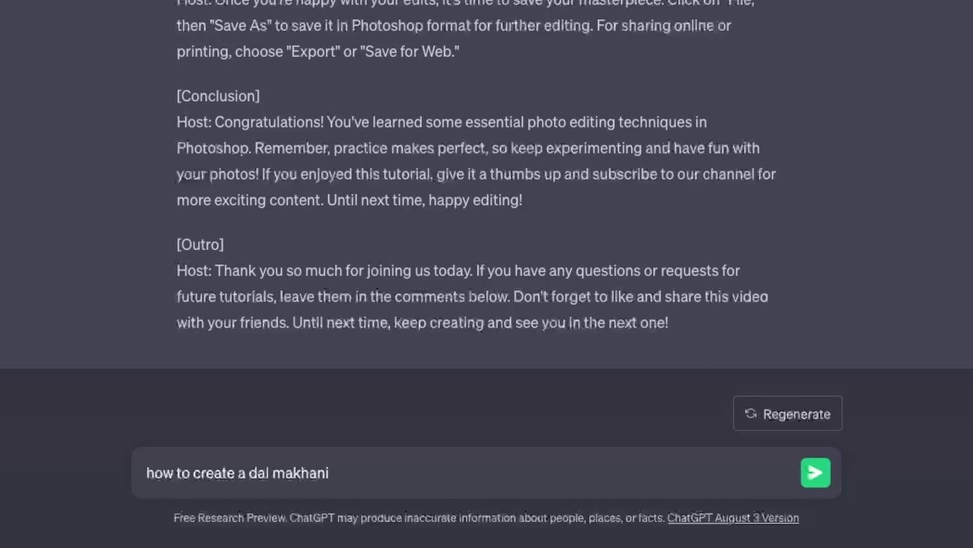
Send the question 'how to create a dal makhani'
key("Return")
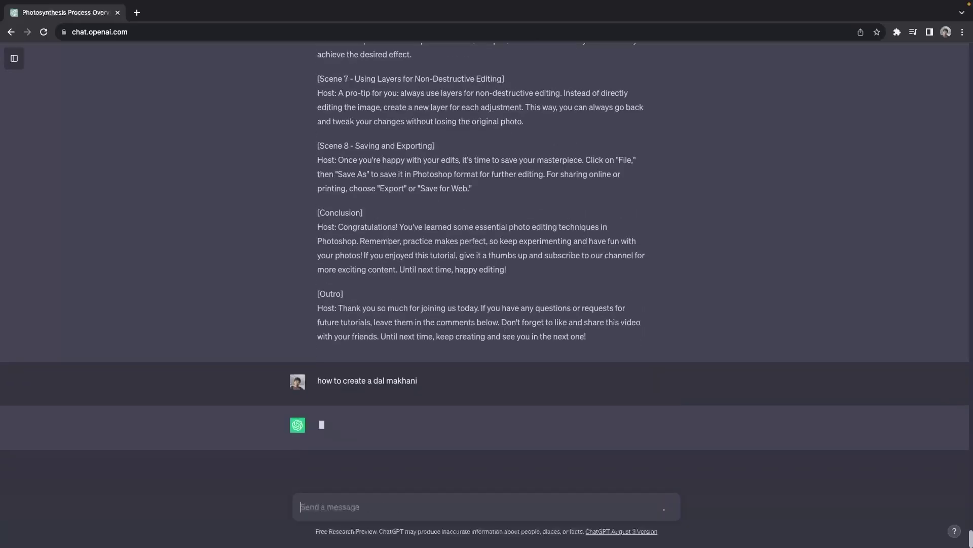